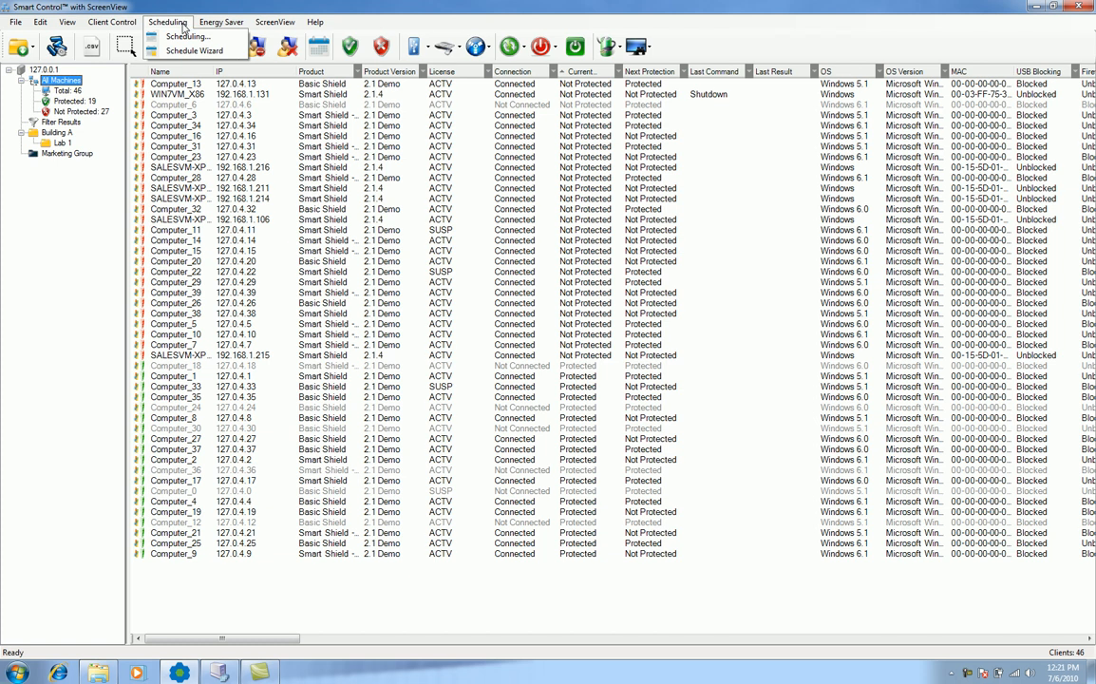
Start a new scheduled task with a start time of 1:00:00 AM and a maximum duration of 120 minutes.
left_click(159, 37)
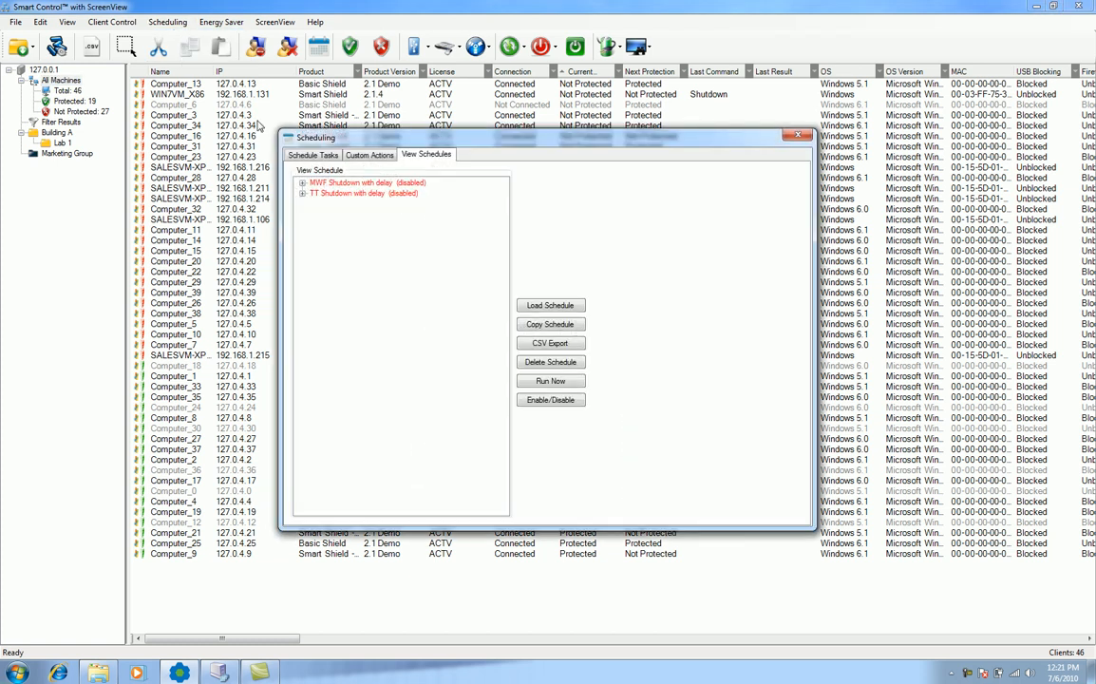
left_click(313, 152)
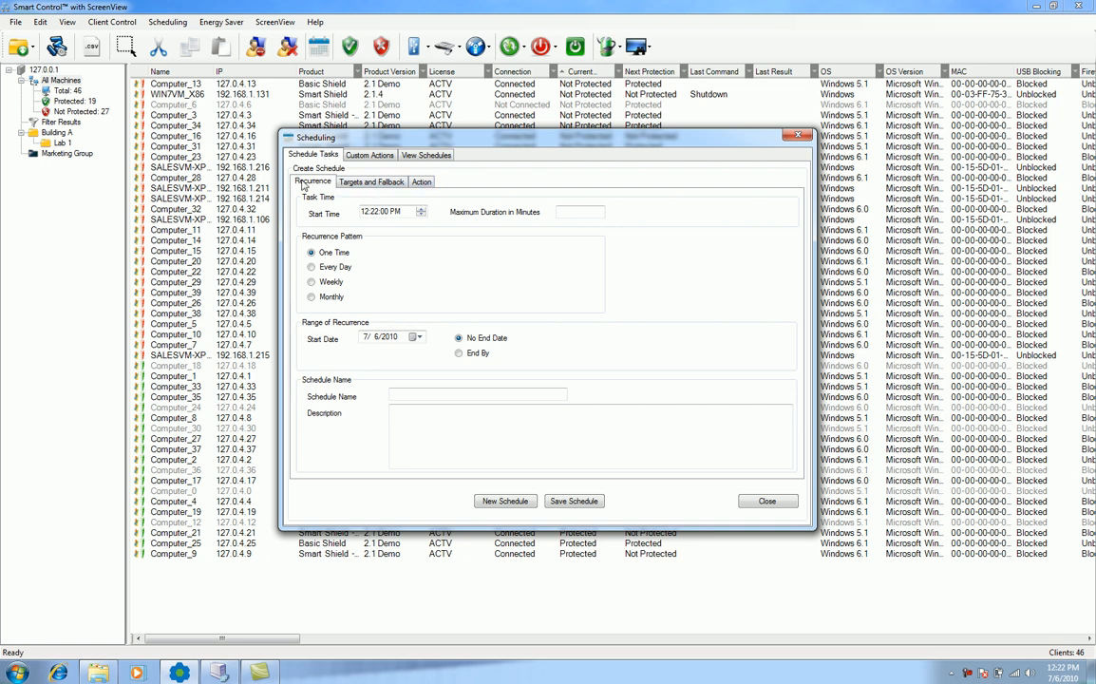
left_click(368, 213)
type("1")
key("Right")
type("00")
key("Right")
key("Right")
left_click(567, 212)
type("12")
Set the task's recurrence pattern to weekly on Sunday.
left_click(369, 180)
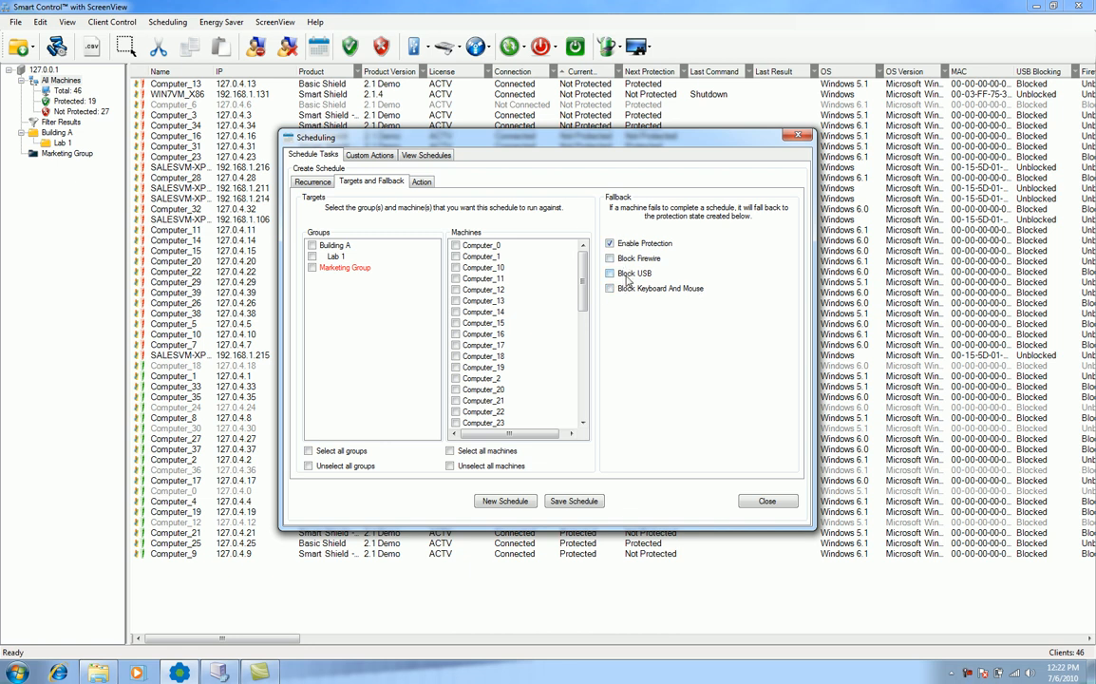
left_click(316, 184)
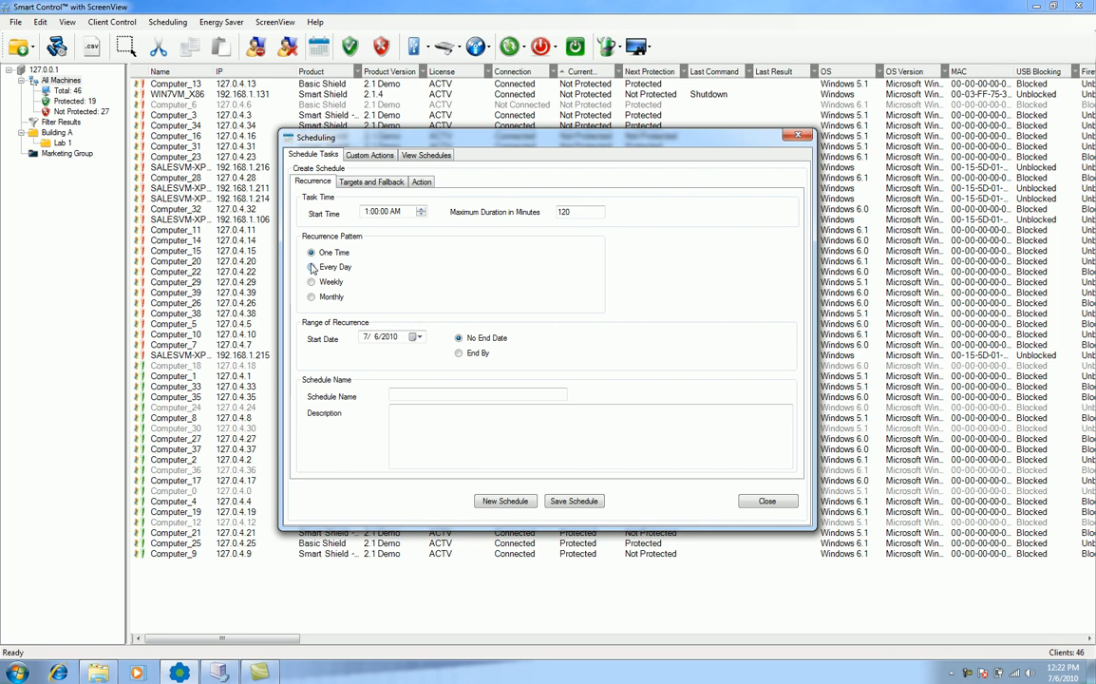
left_click(311, 268)
left_click(313, 283)
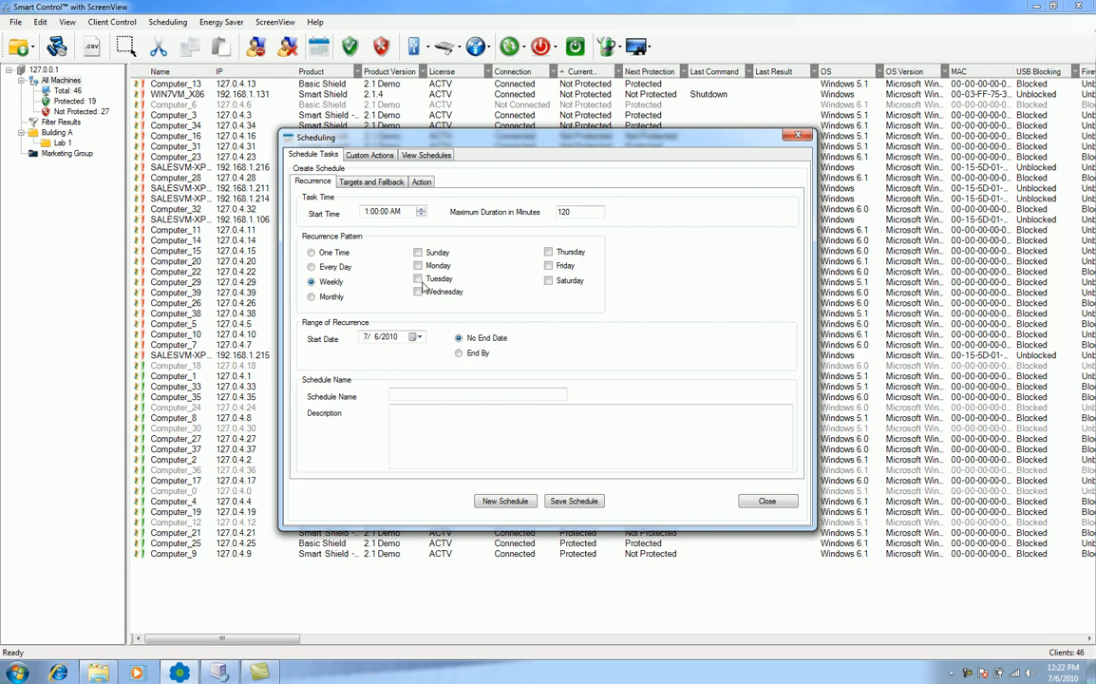
left_click(310, 297)
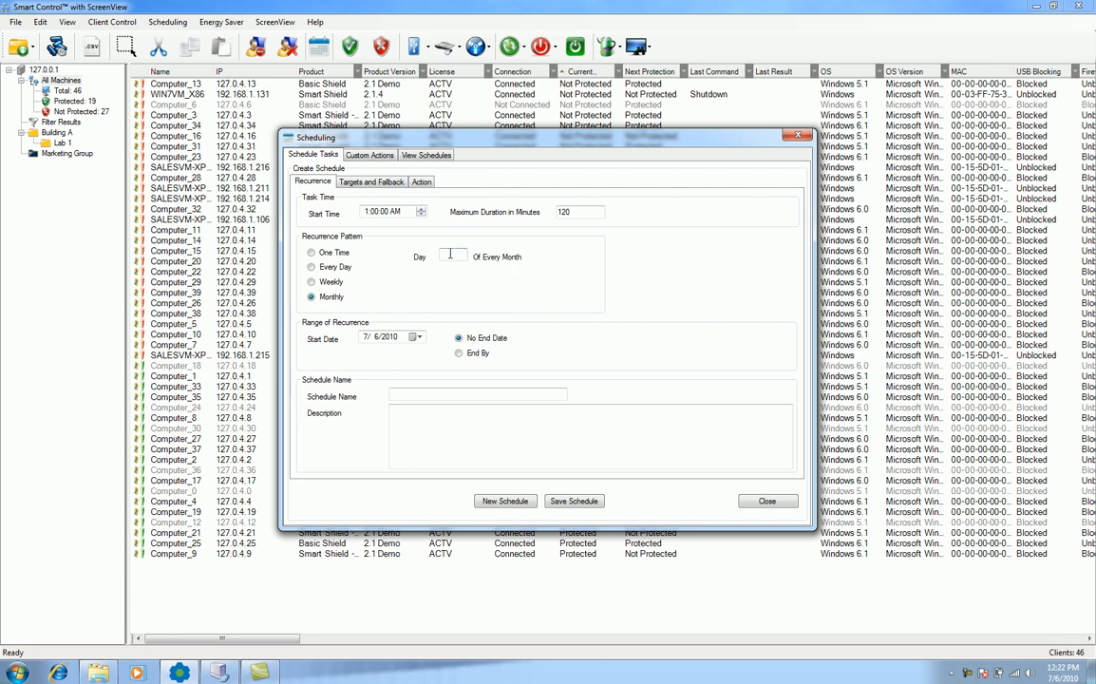
left_click(311, 282)
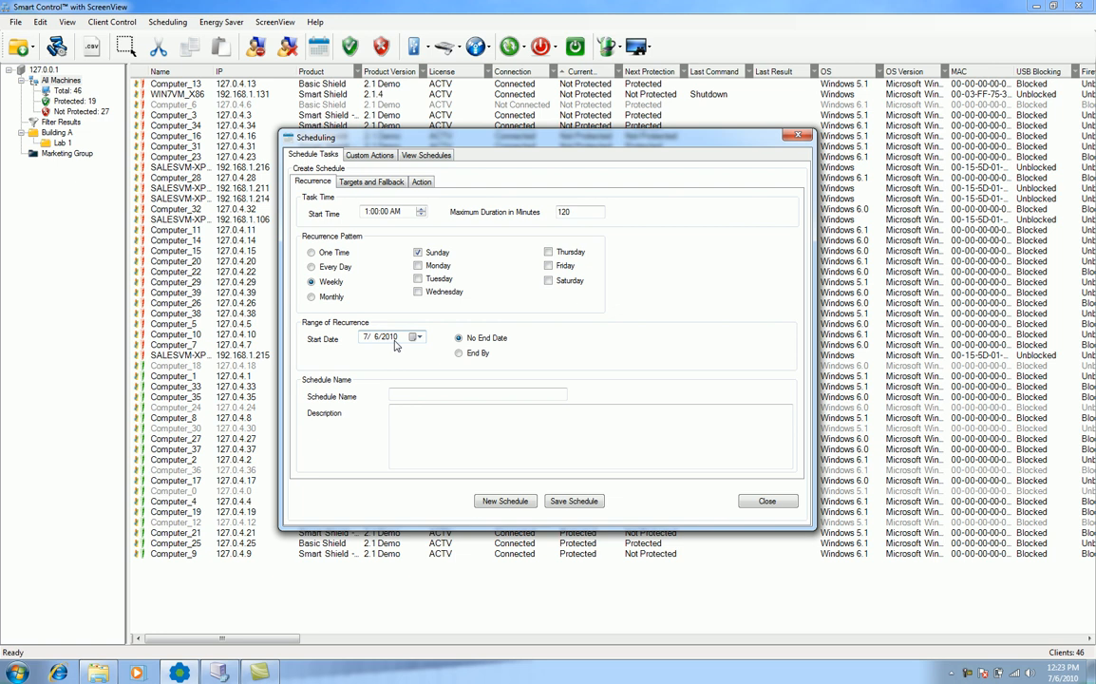
Set the schedule to end by 9/30/2010 and name it "Windows Update for Sunday".
left_click(461, 353)
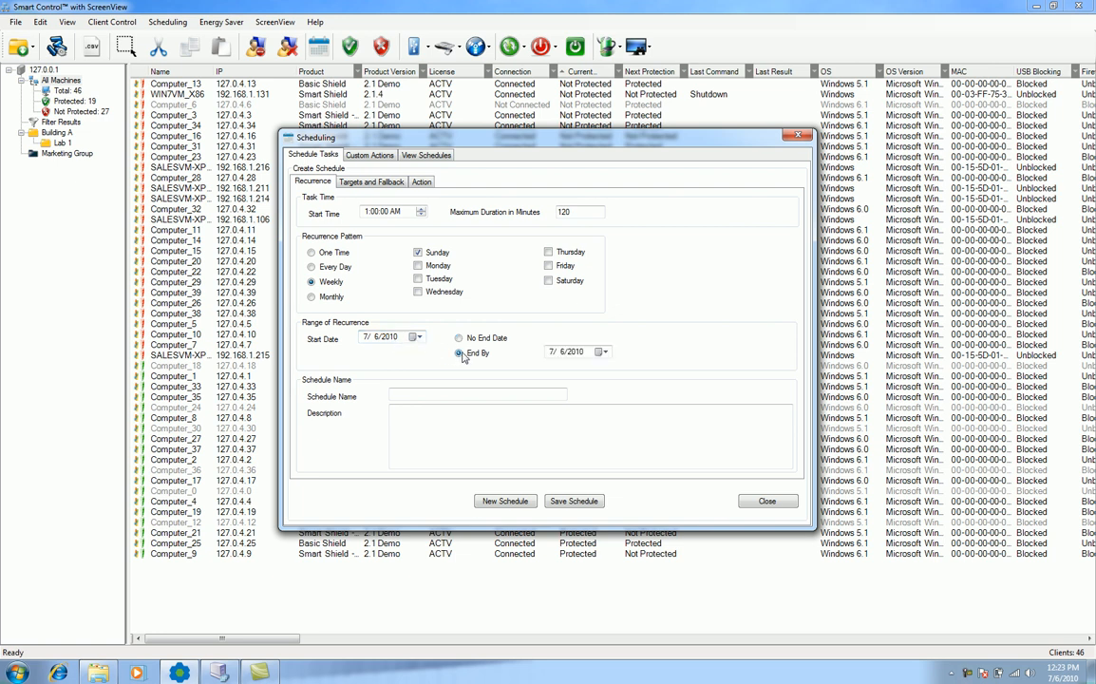
left_click(600, 351)
left_click(683, 371)
left_click(683, 370)
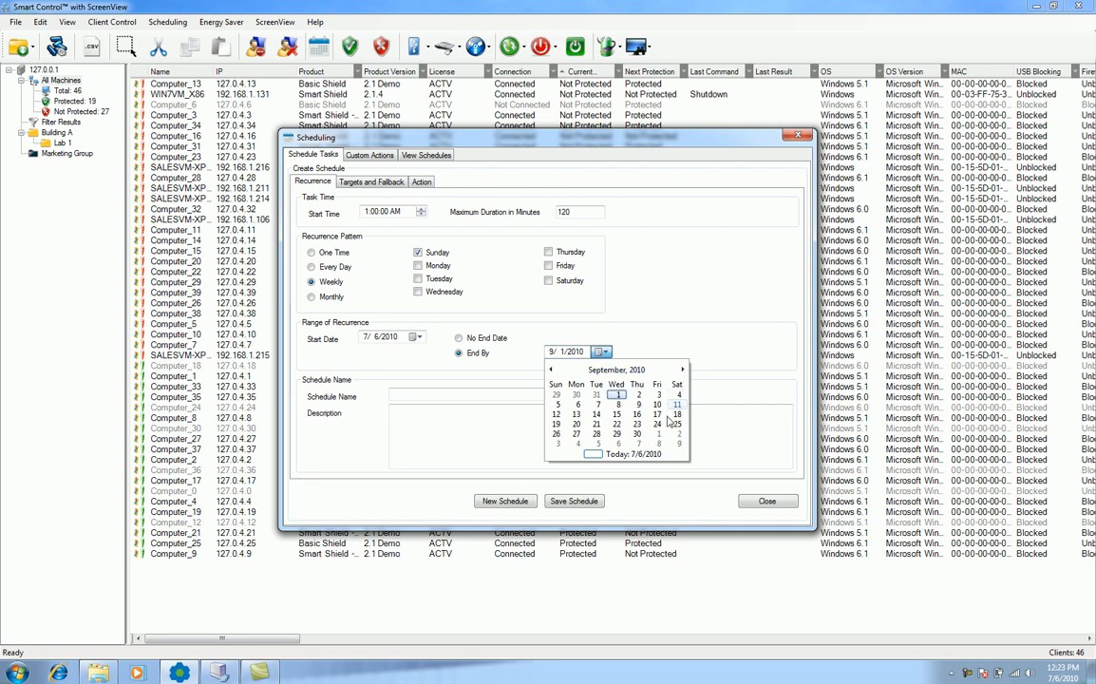
left_click(638, 433)
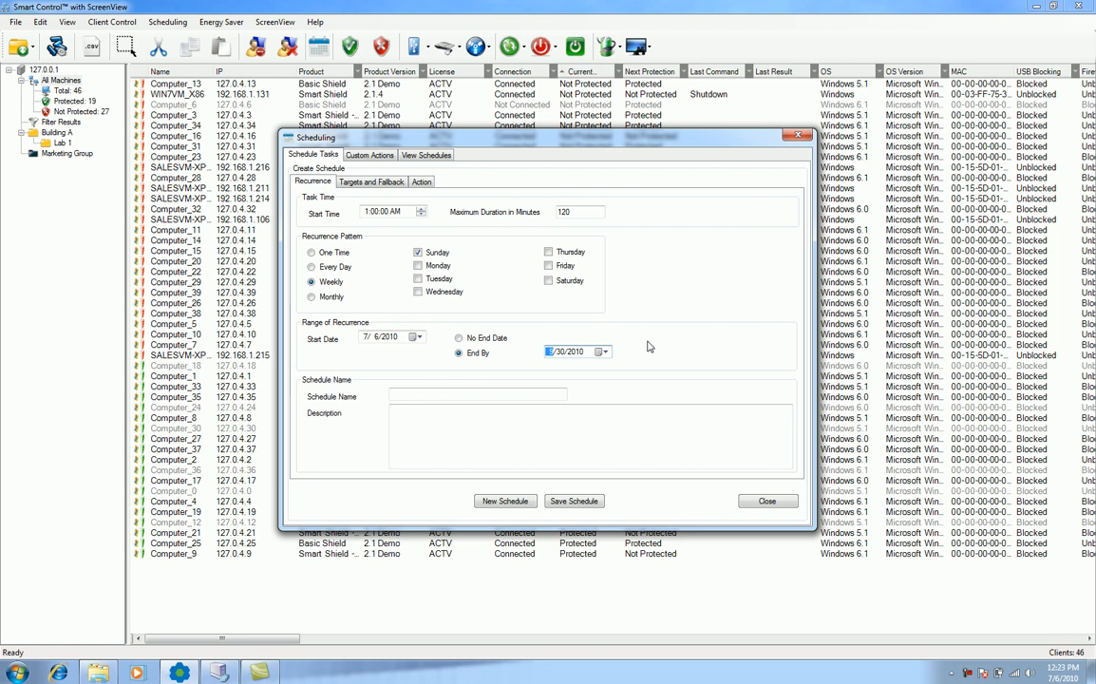
left_click(426, 393)
type("Sunday")
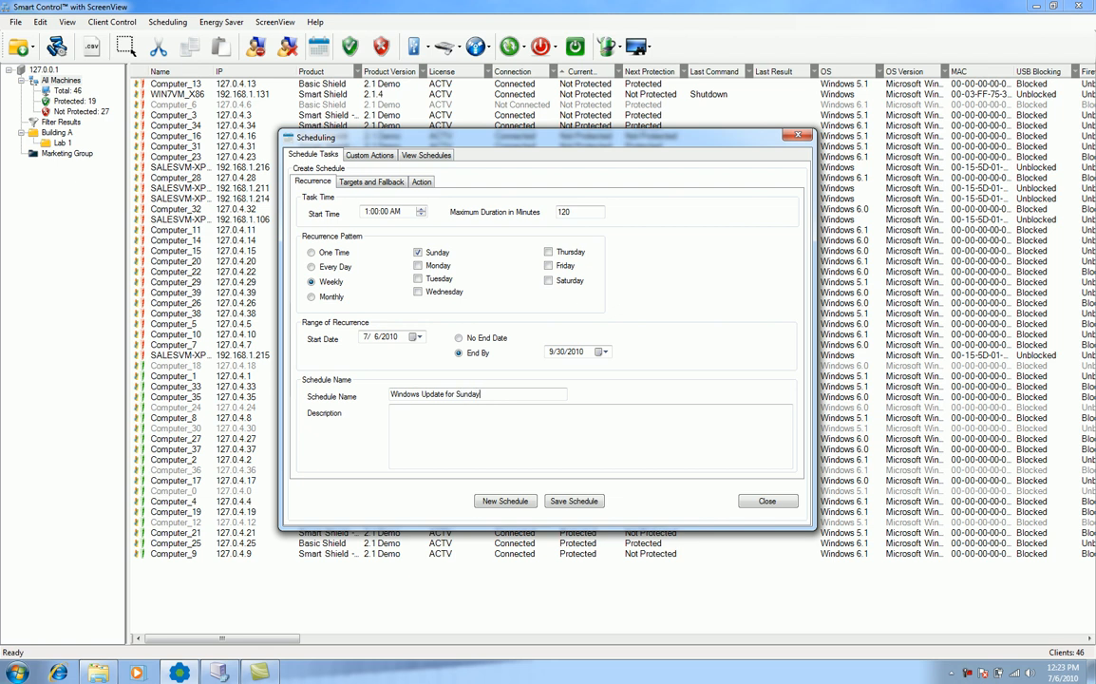
Target the schedule at the Building A group and the machines Computer_0 and Computer_1.
left_click(376, 183)
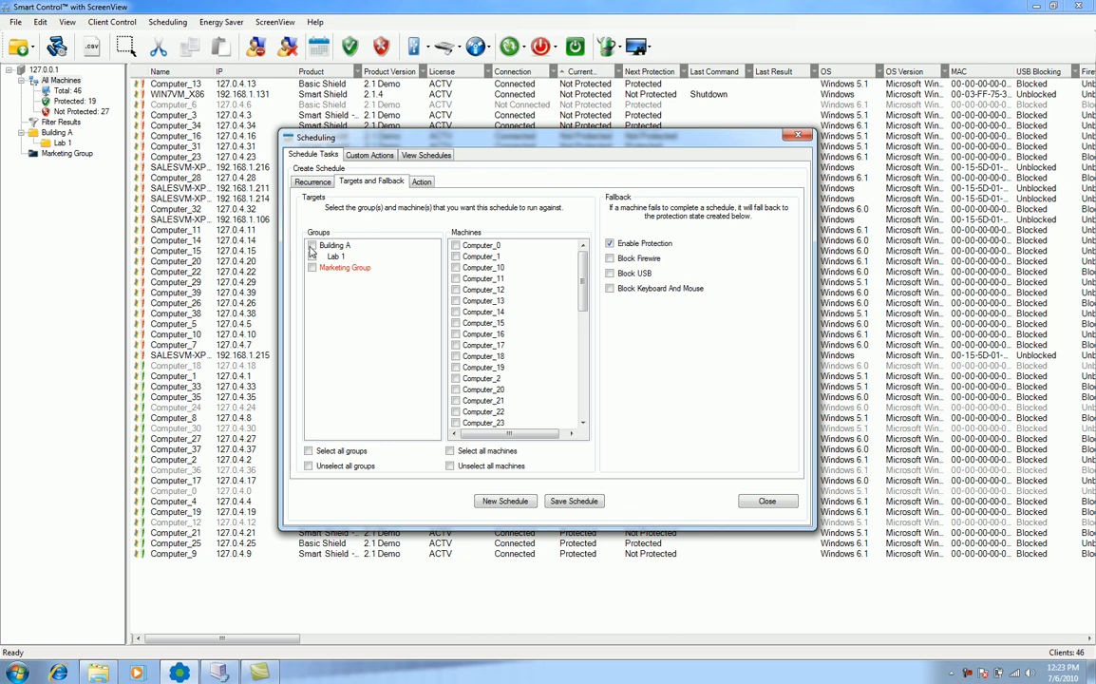
left_click(456, 246)
left_click(456, 256)
left_click(313, 180)
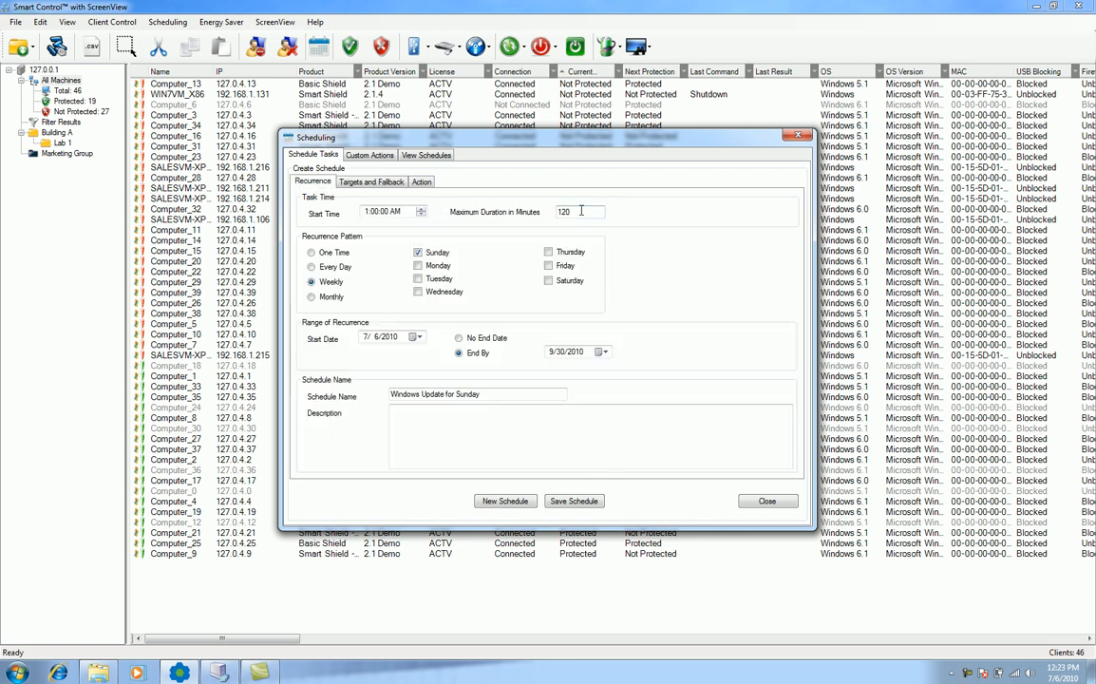
left_click(380, 181)
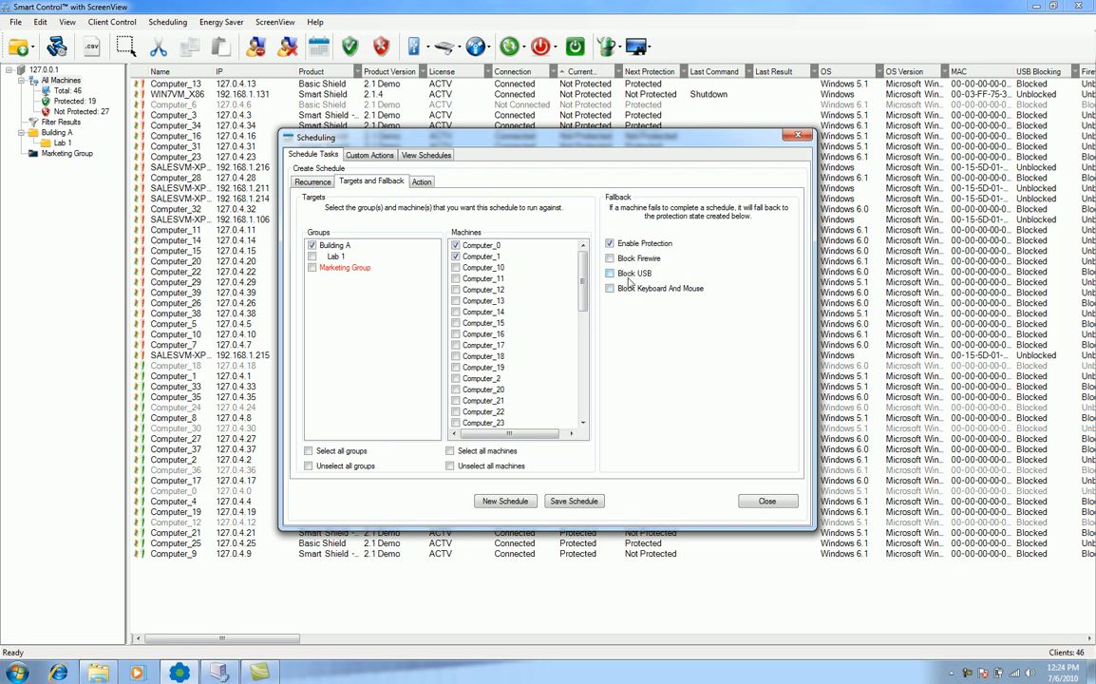
Add a Wake On LAN action as the first task in the schedule's action order.
left_click(422, 182)
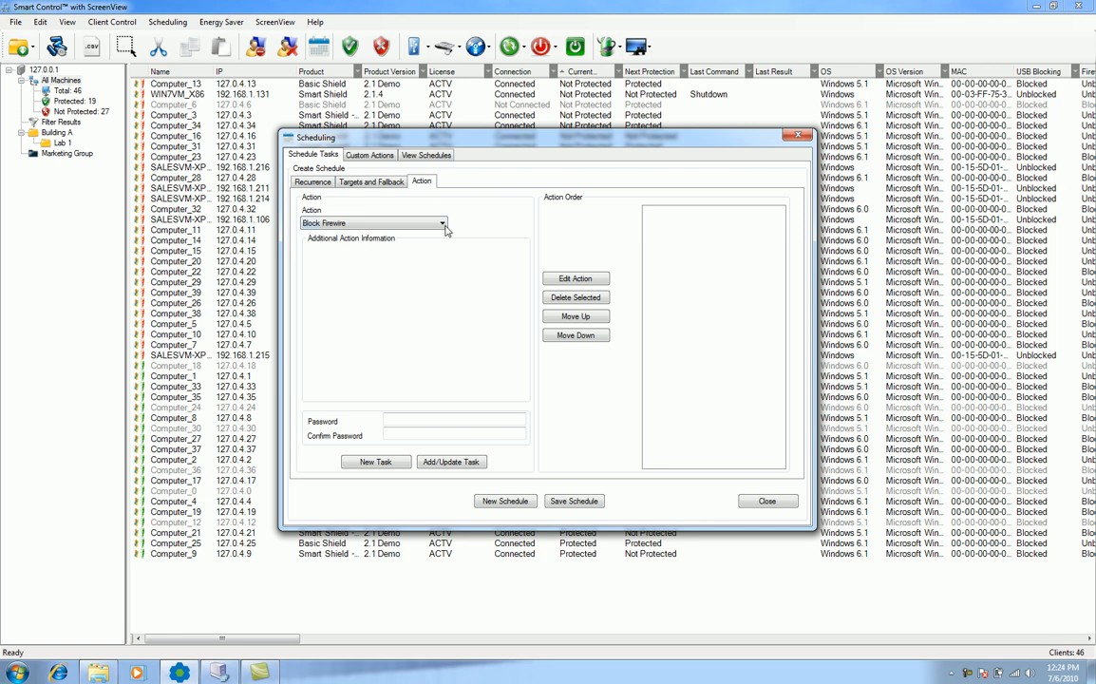
left_click(443, 224)
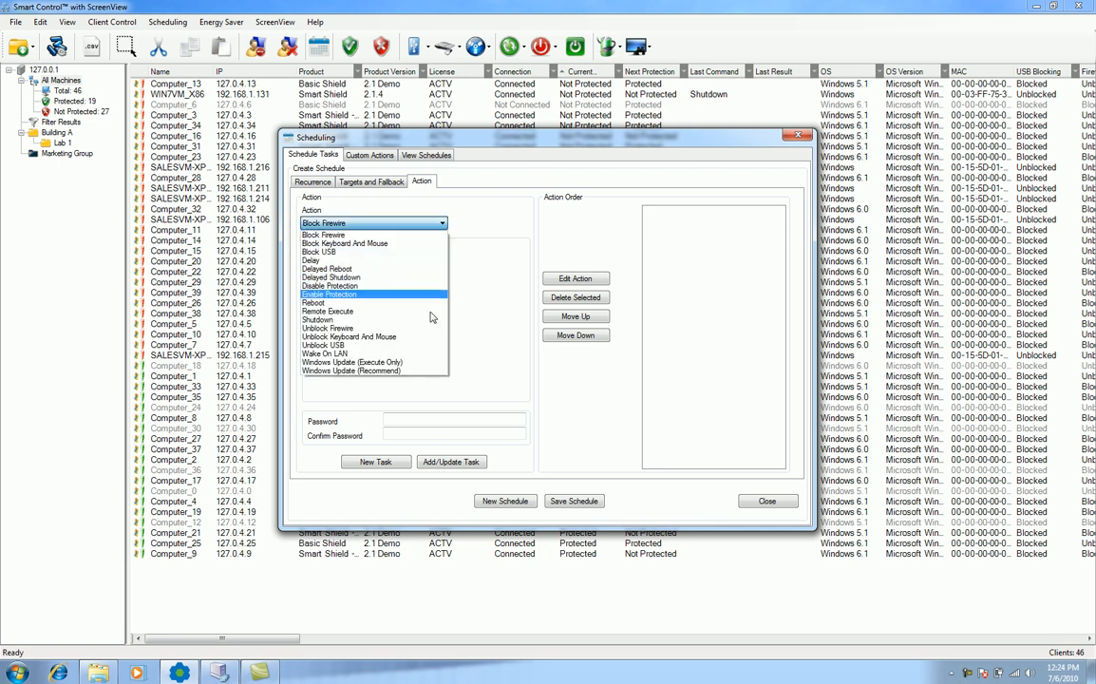
left_click(406, 355)
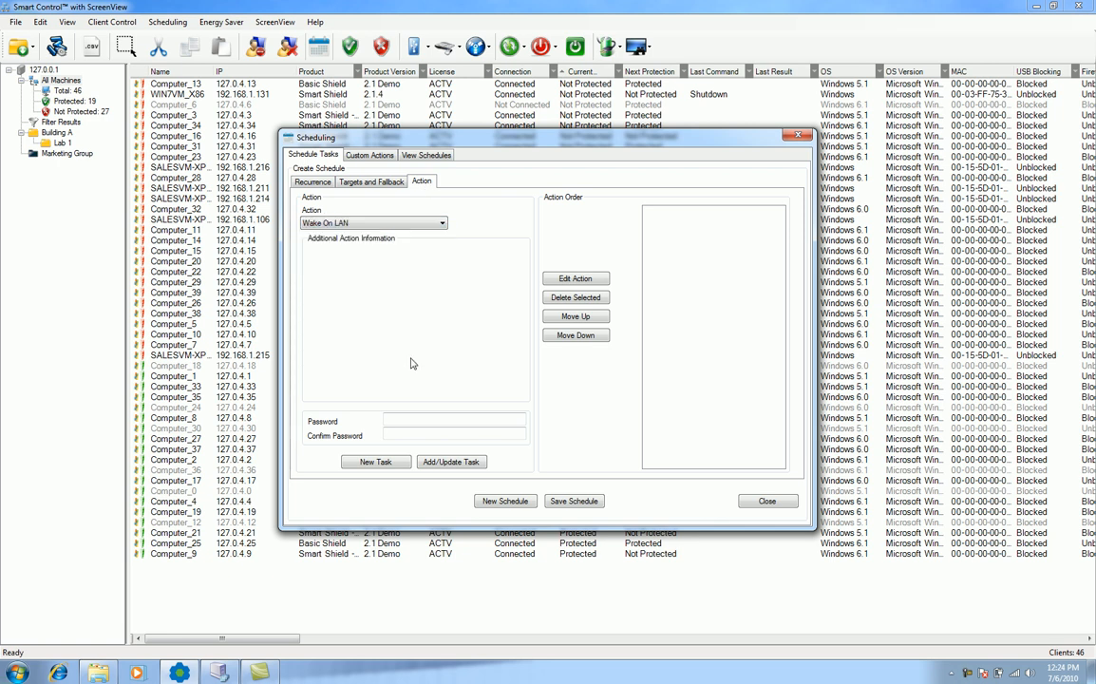
left_click(478, 460)
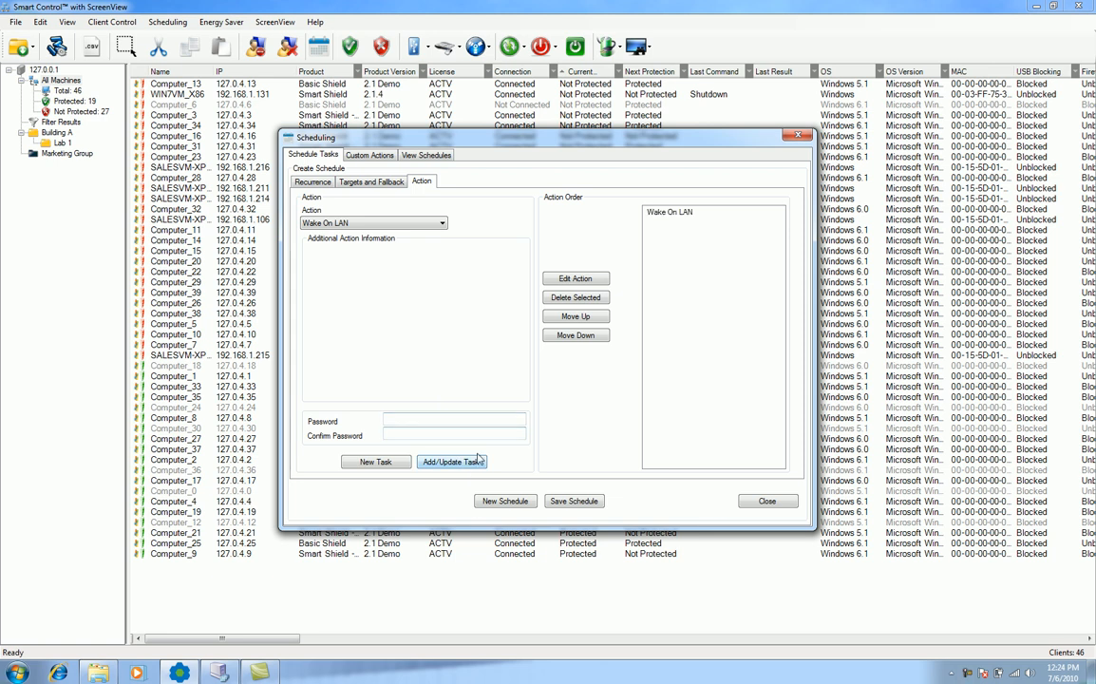
left_click(671, 213)
Add Disable Protection and Reboot actions after Wake On LAN in the action order.
left_click(443, 223)
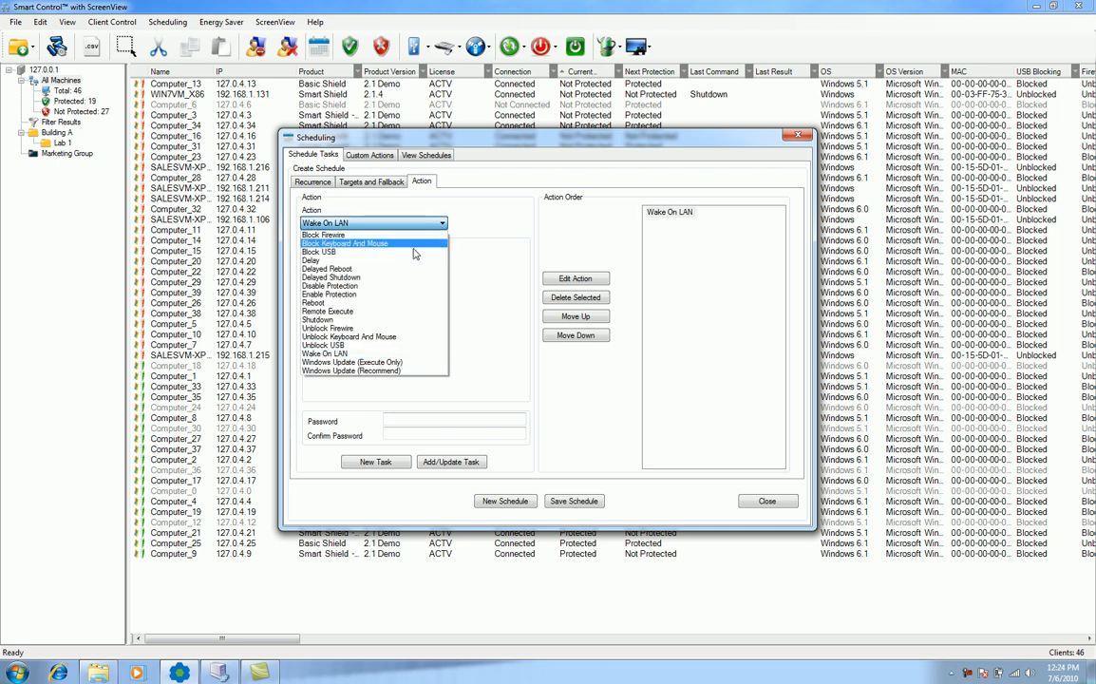
left_click(411, 284)
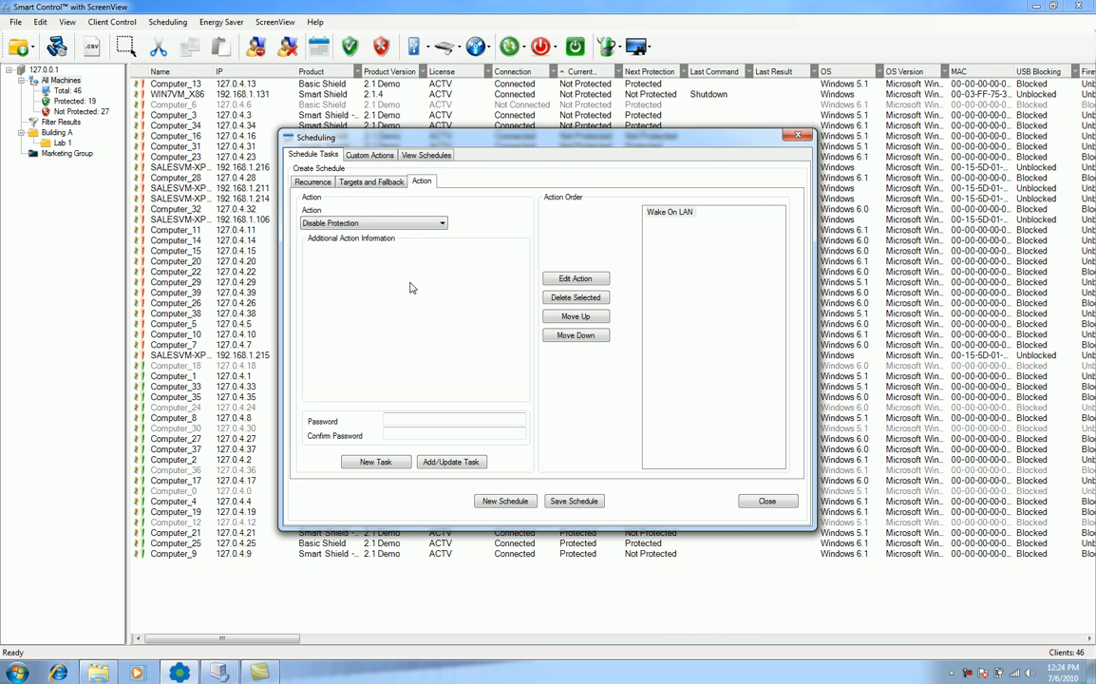
left_click(452, 465)
left_click(442, 224)
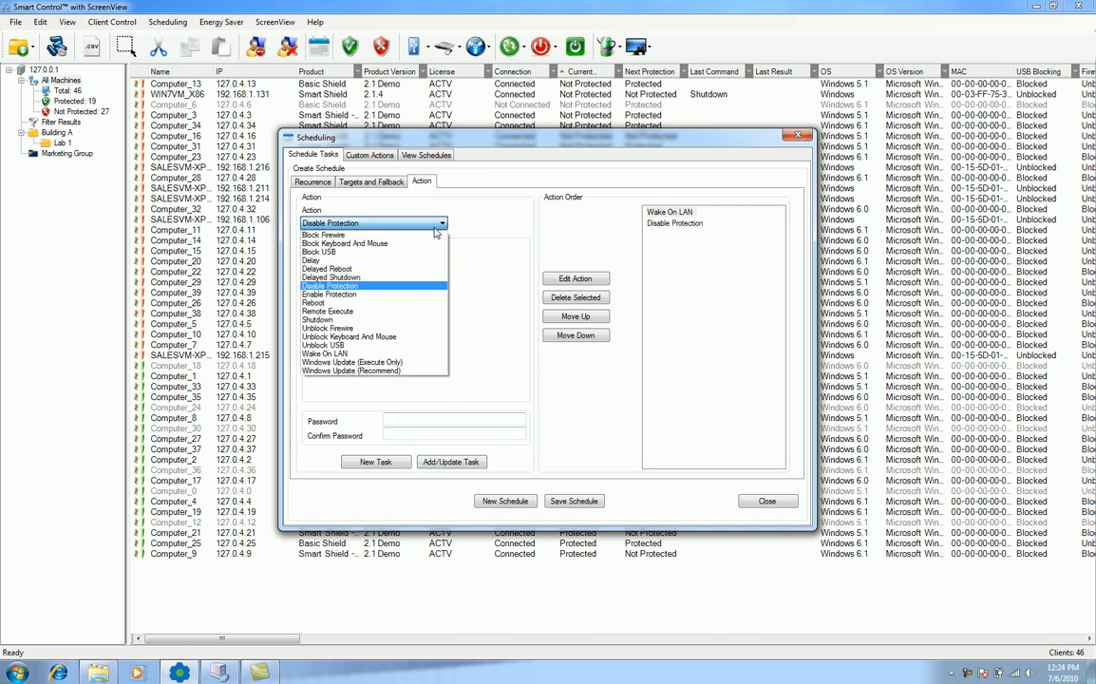
left_click(380, 302)
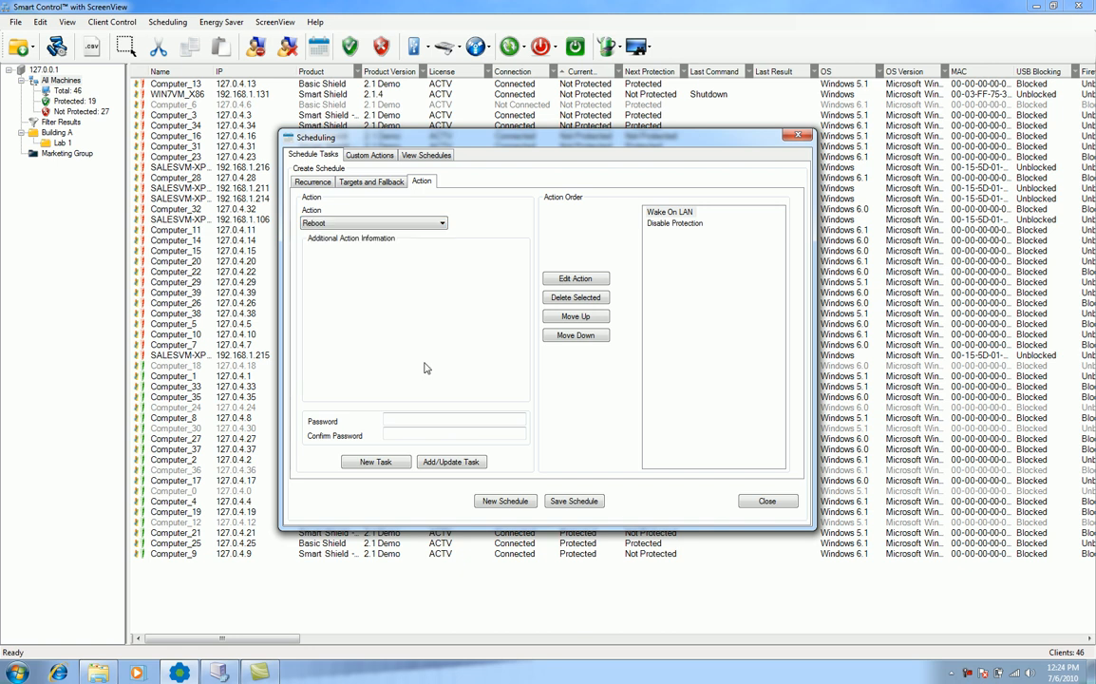
left_click(452, 462)
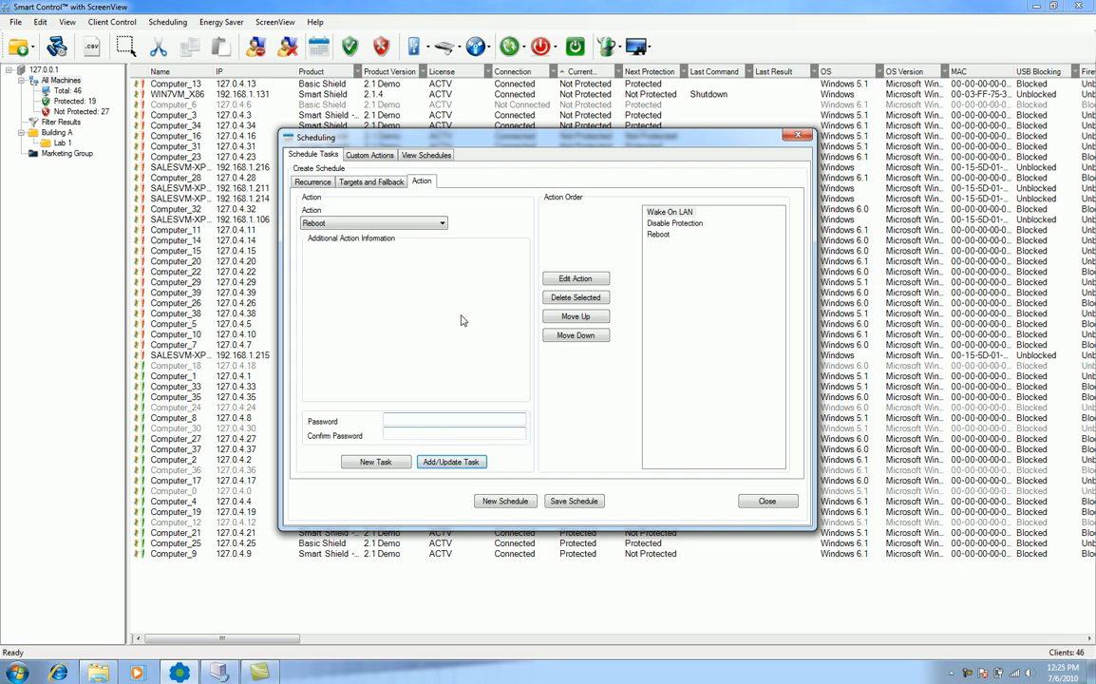
Add a Windows Update (Recommend) action with a maximum of 60 minutes for updates.
left_click(442, 224)
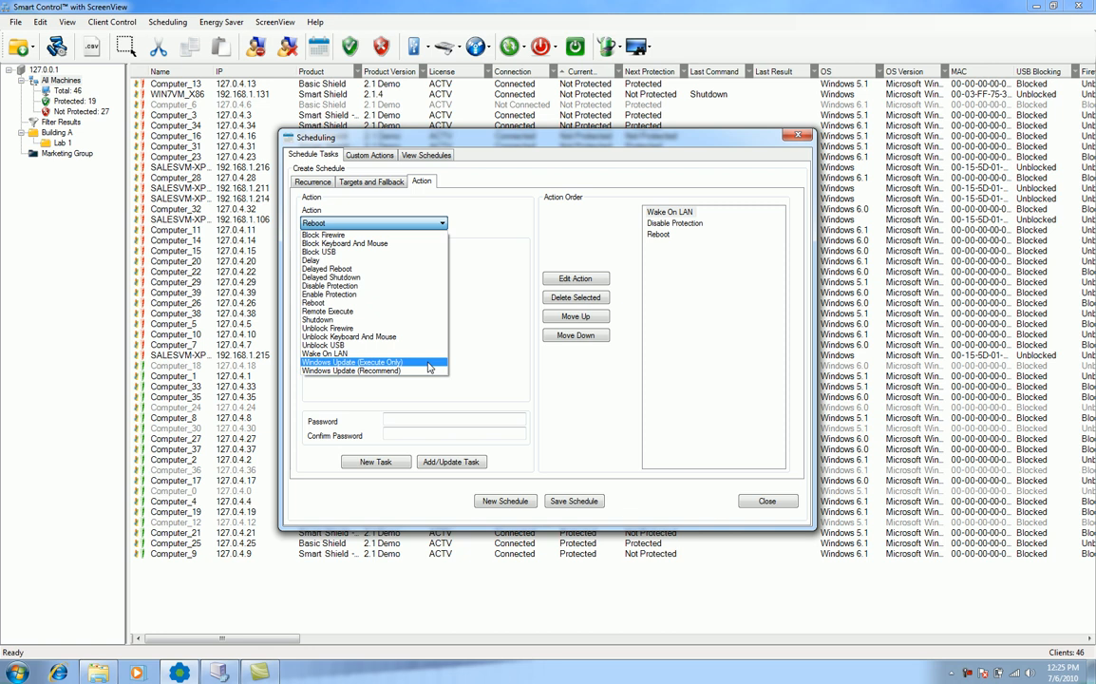
left_click(430, 370)
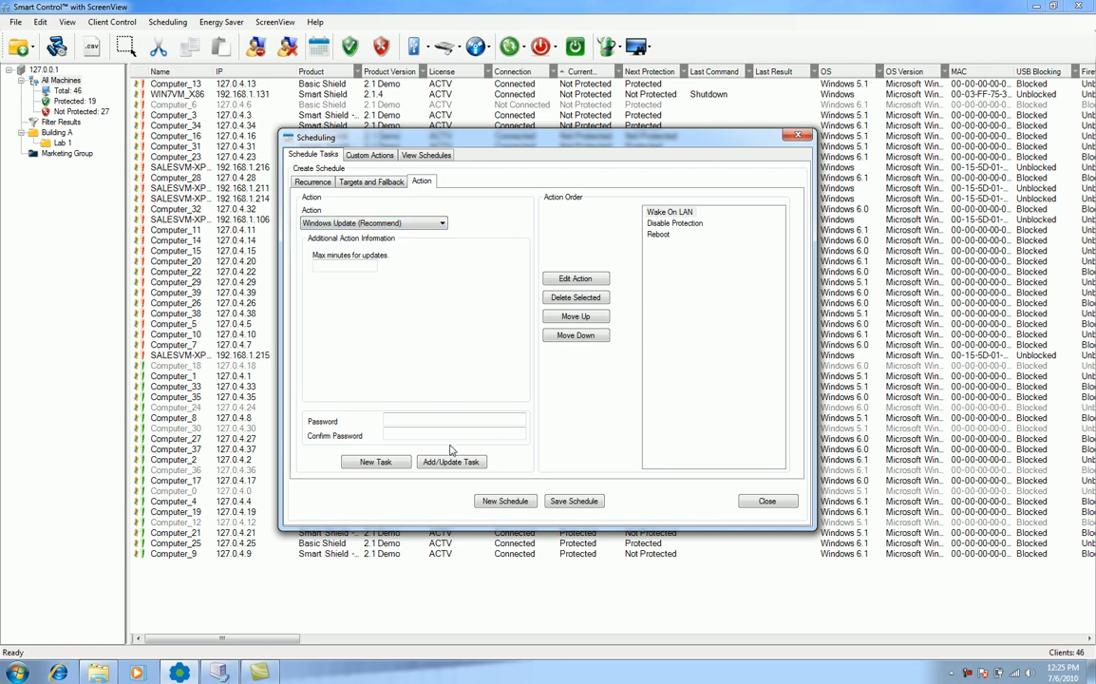
left_click(331, 267)
type("60")
left_click(451, 463)
Add Enable Protection and Shutdown actions to the end of the action order.
left_click(442, 223)
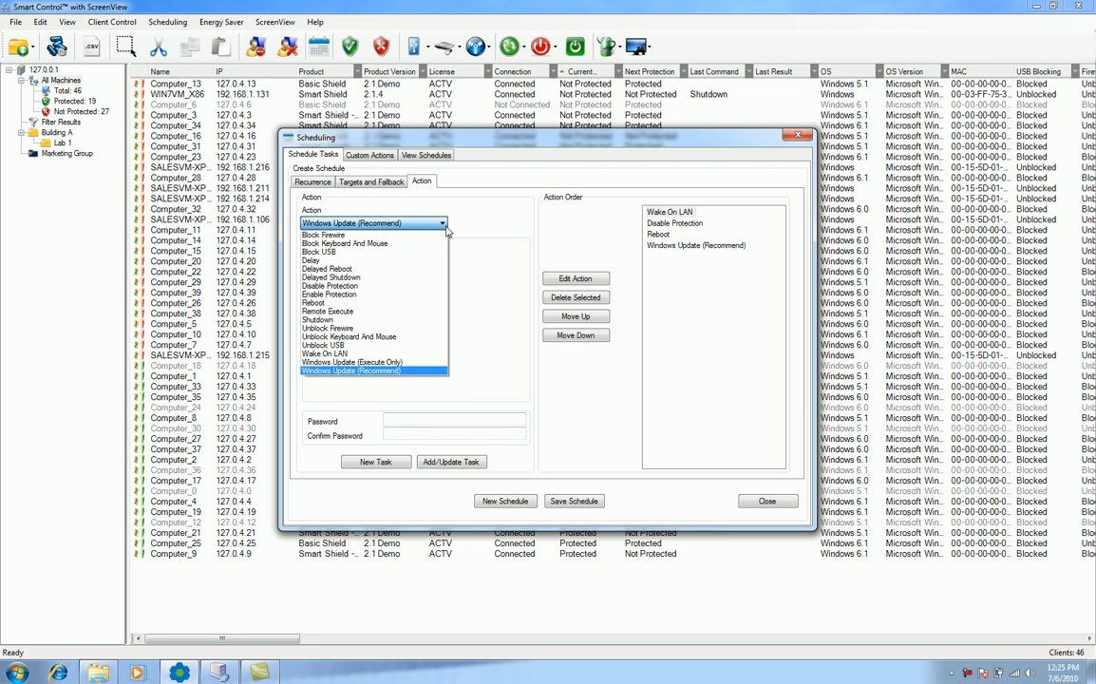
left_click(407, 296)
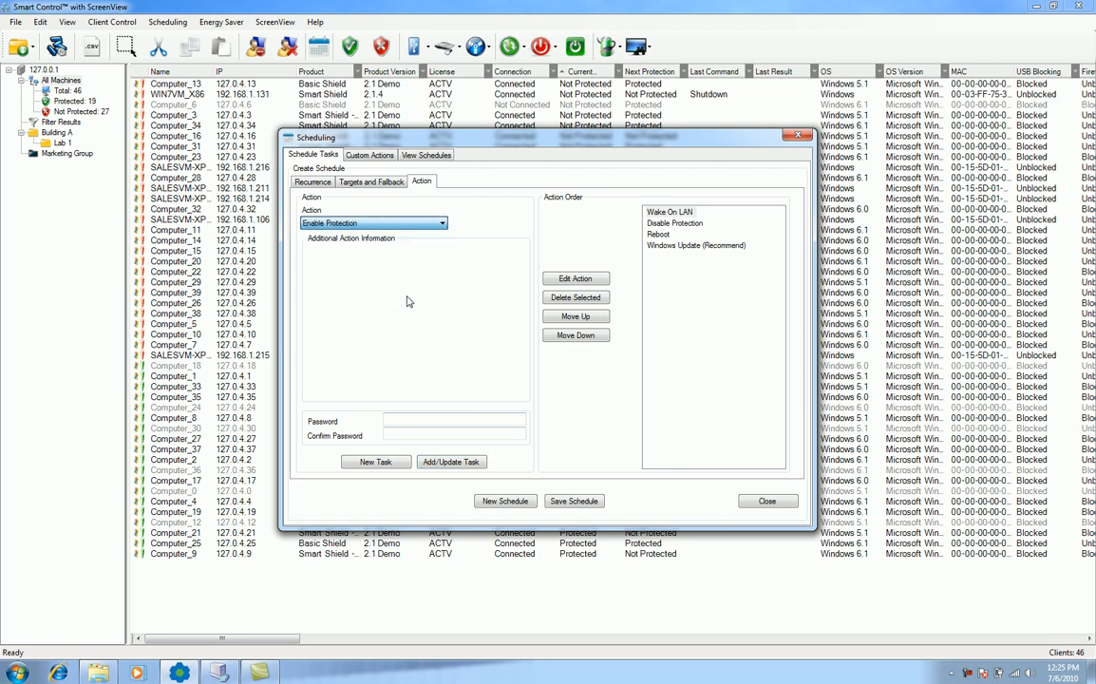
left_click(448, 463)
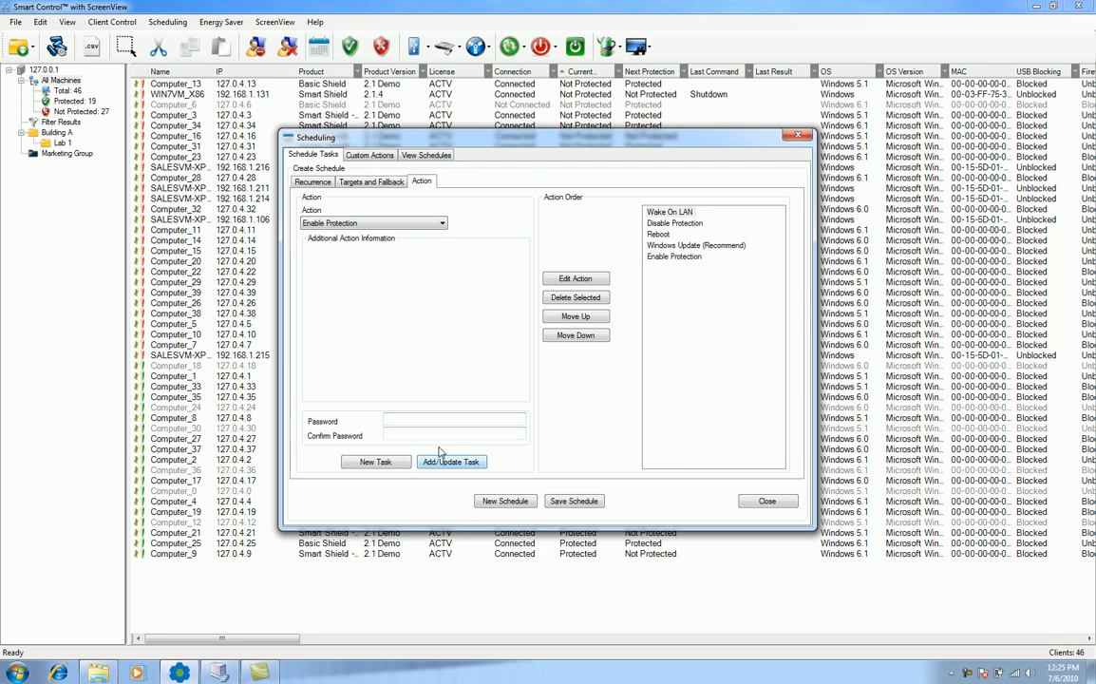
left_click(442, 224)
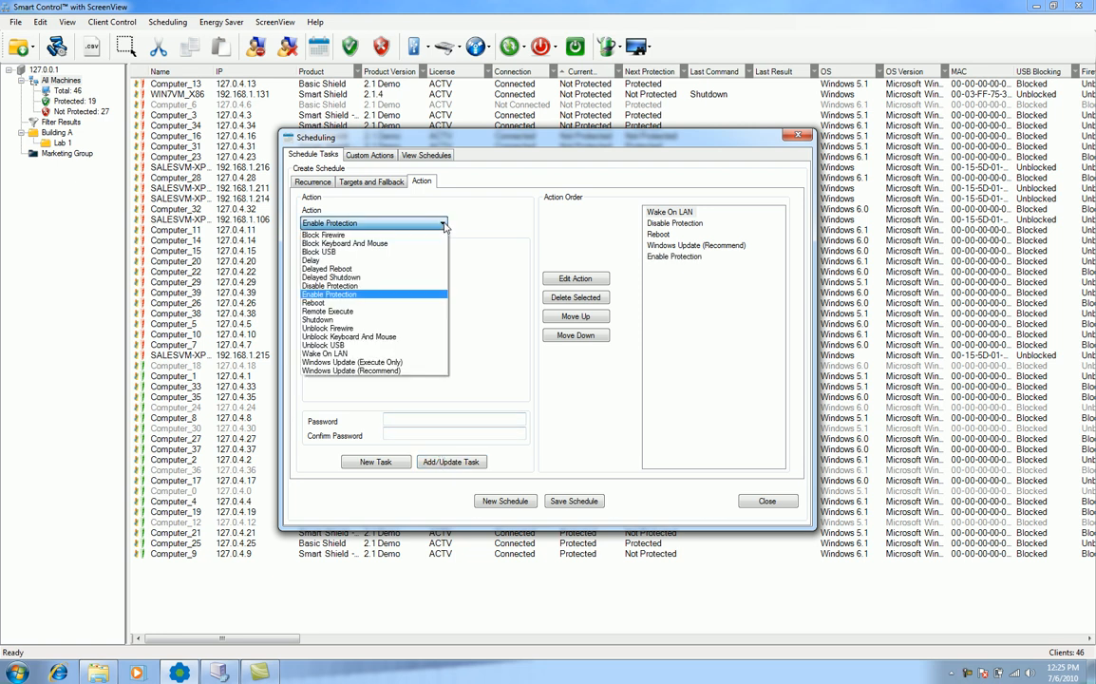
left_click(411, 324)
left_click(451, 462)
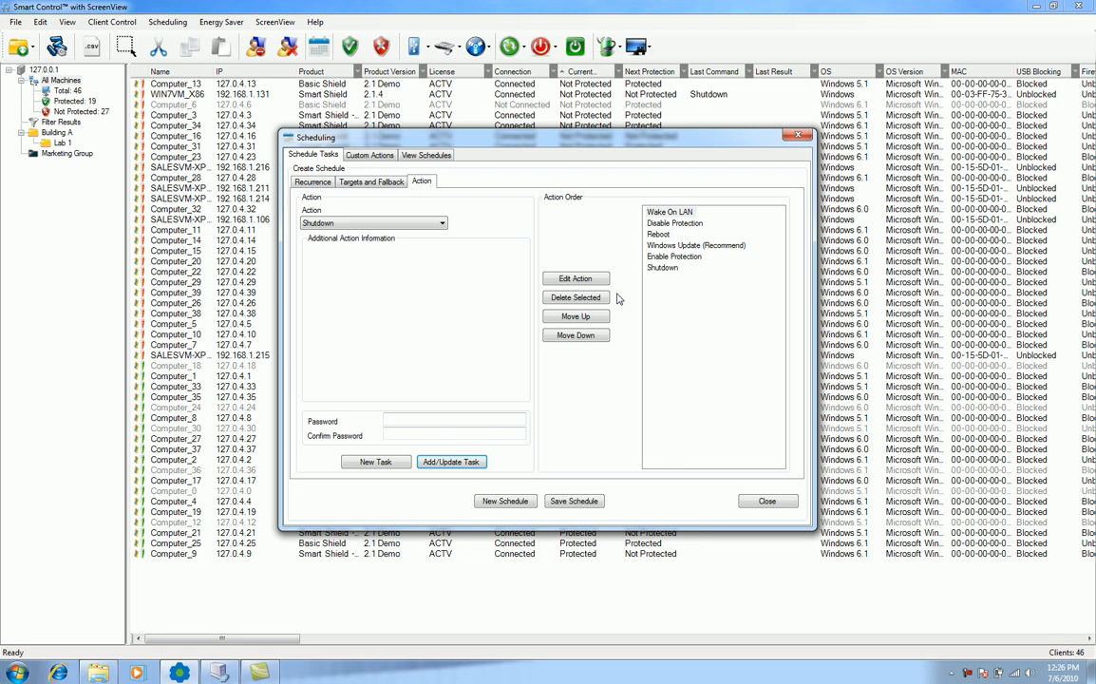
Review the schedule's recurrence settings, targets and fallback, and the order of its actions.
left_click(656, 271)
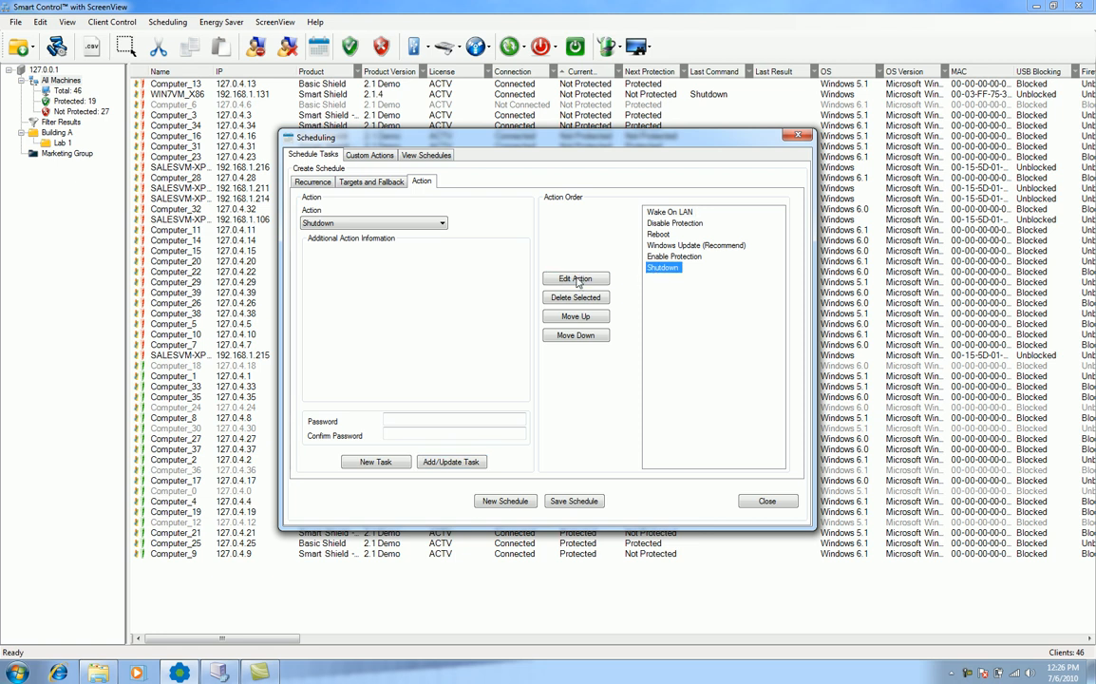
left_click(313, 181)
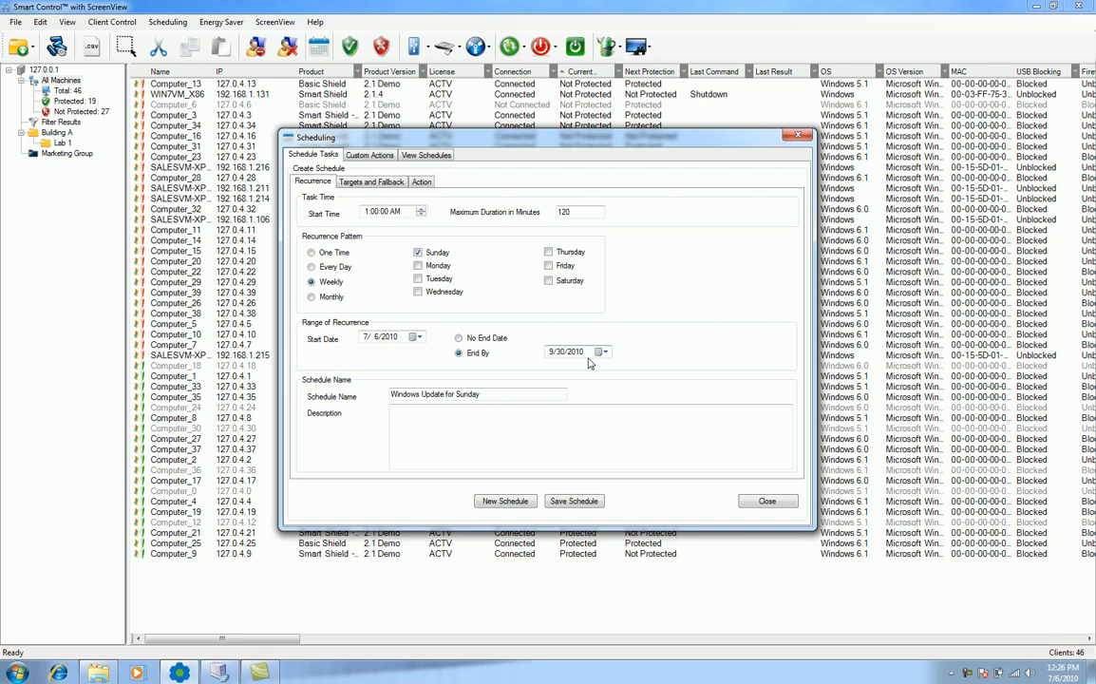
left_click(369, 182)
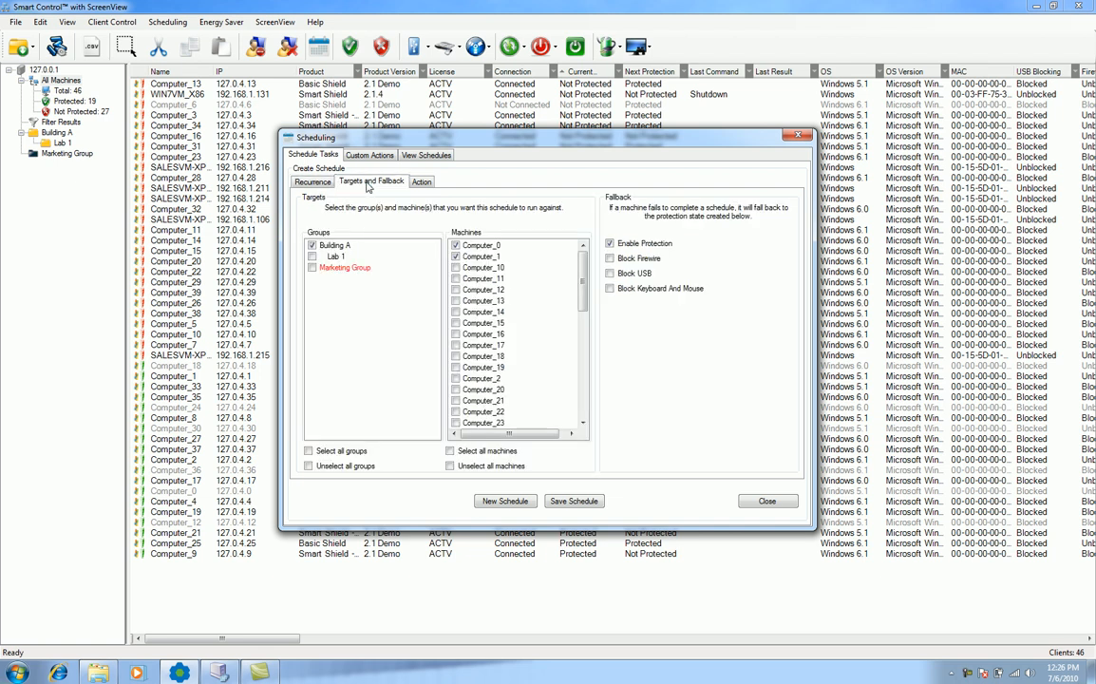
left_click(421, 180)
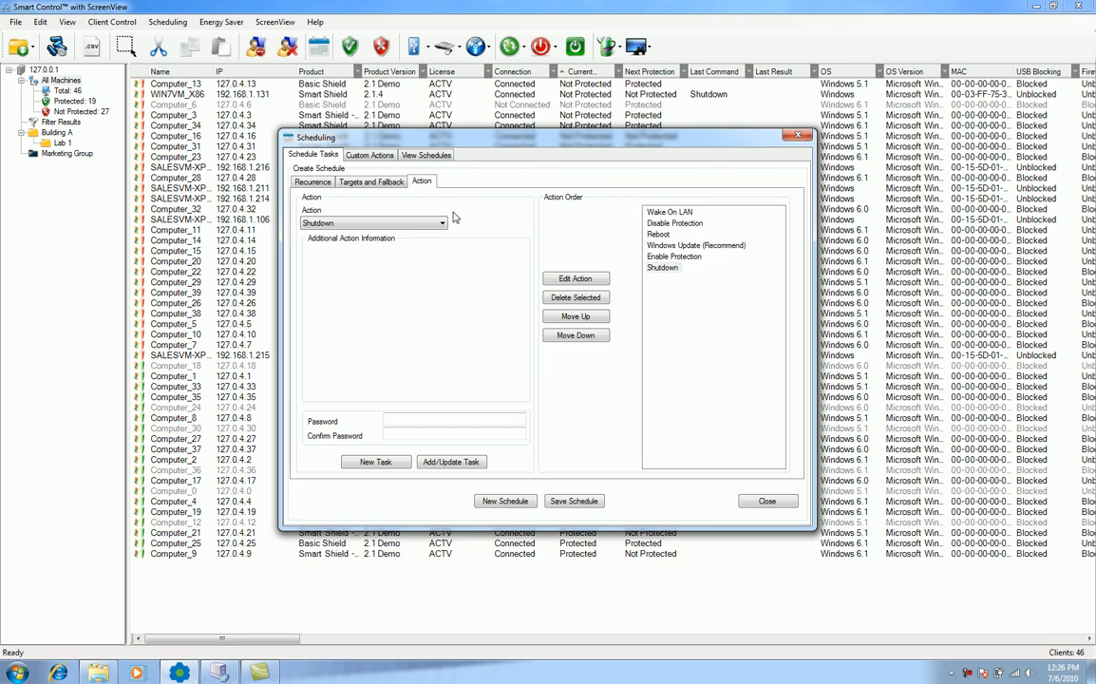
left_click(681, 224)
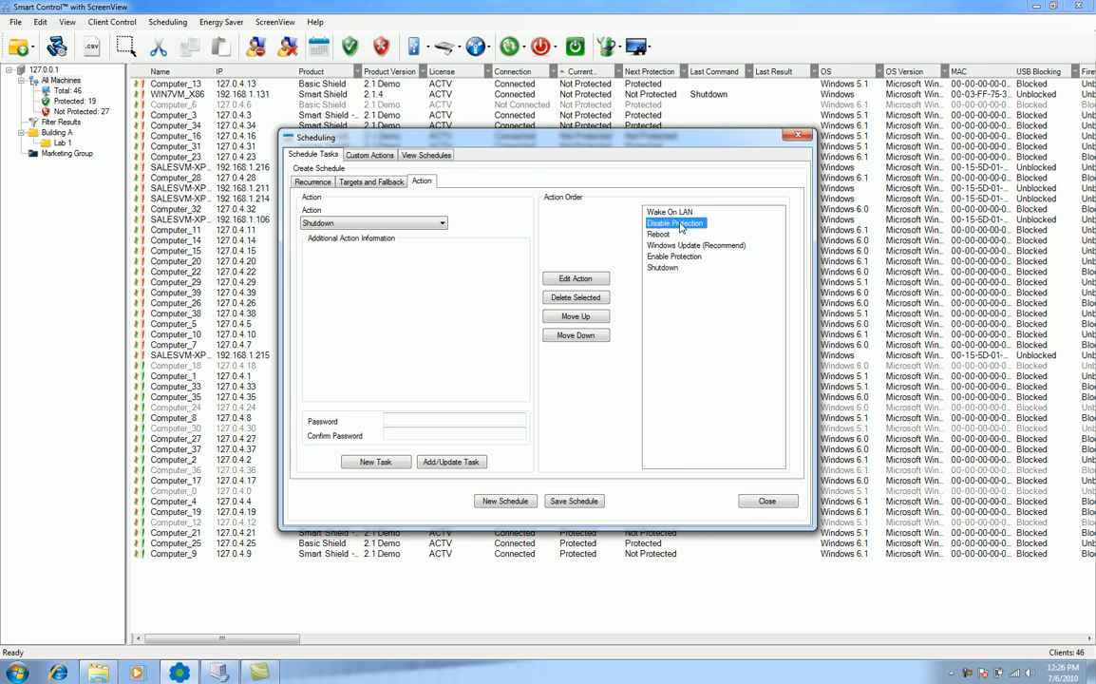
Go through the remaining actions in the action order, from Reboot to Shutdown.
left_click(660, 235)
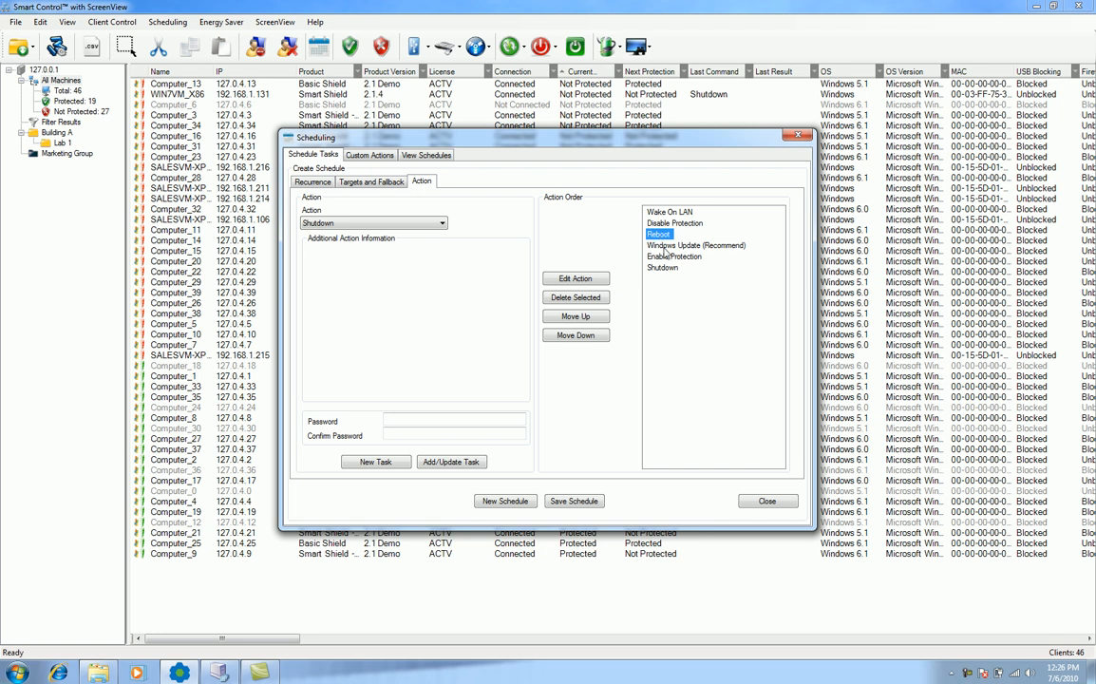
left_click(665, 247)
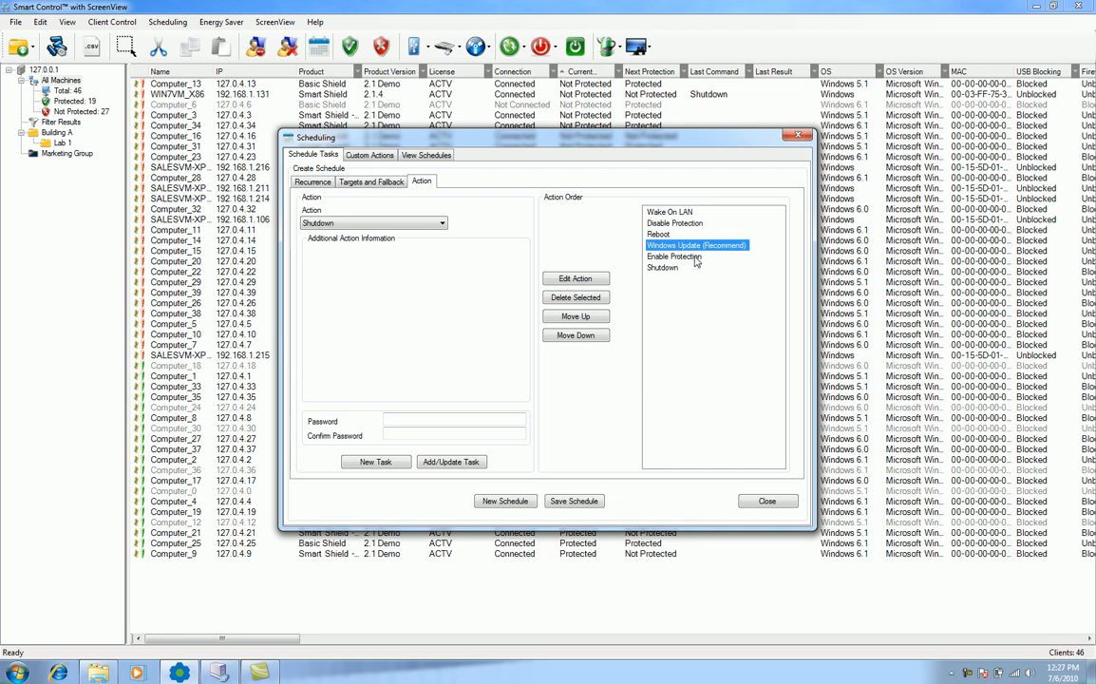
left_click(696, 259)
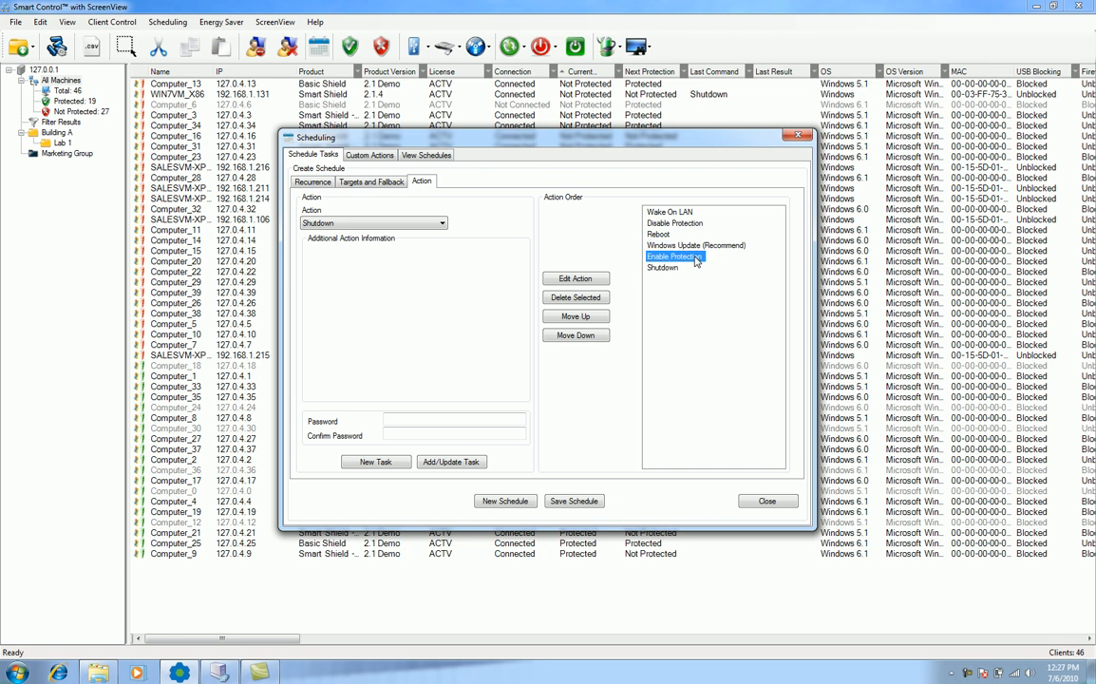
left_click(657, 270)
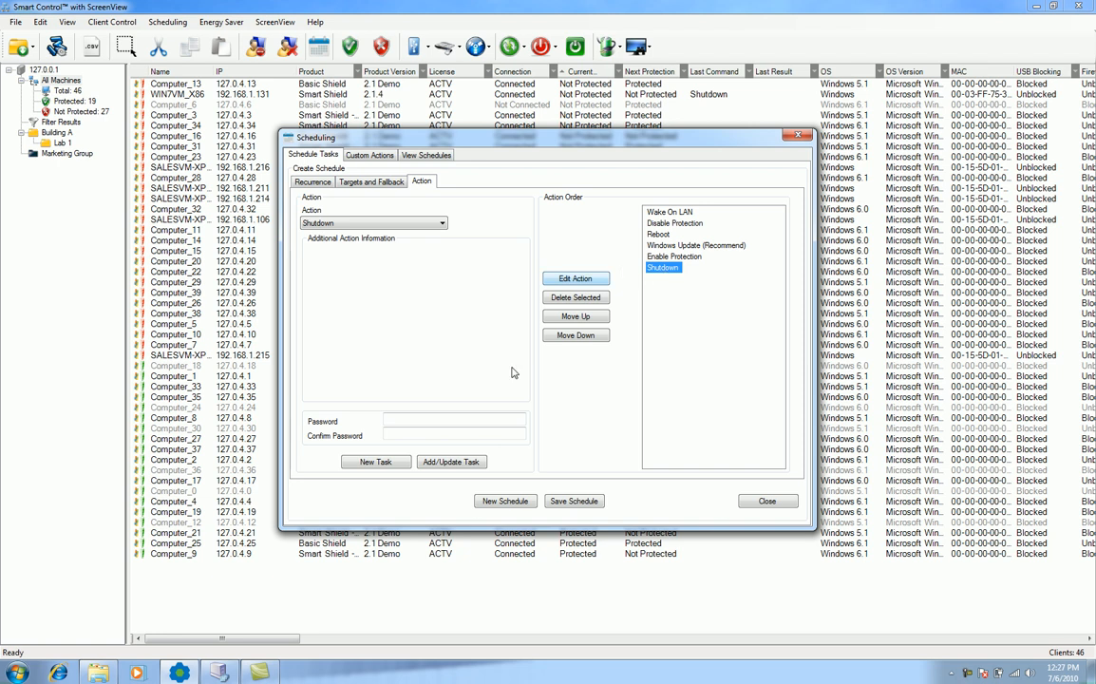
Enter and confirm the task password, and try to save the schedule.
left_click(455, 421)
type("*******")
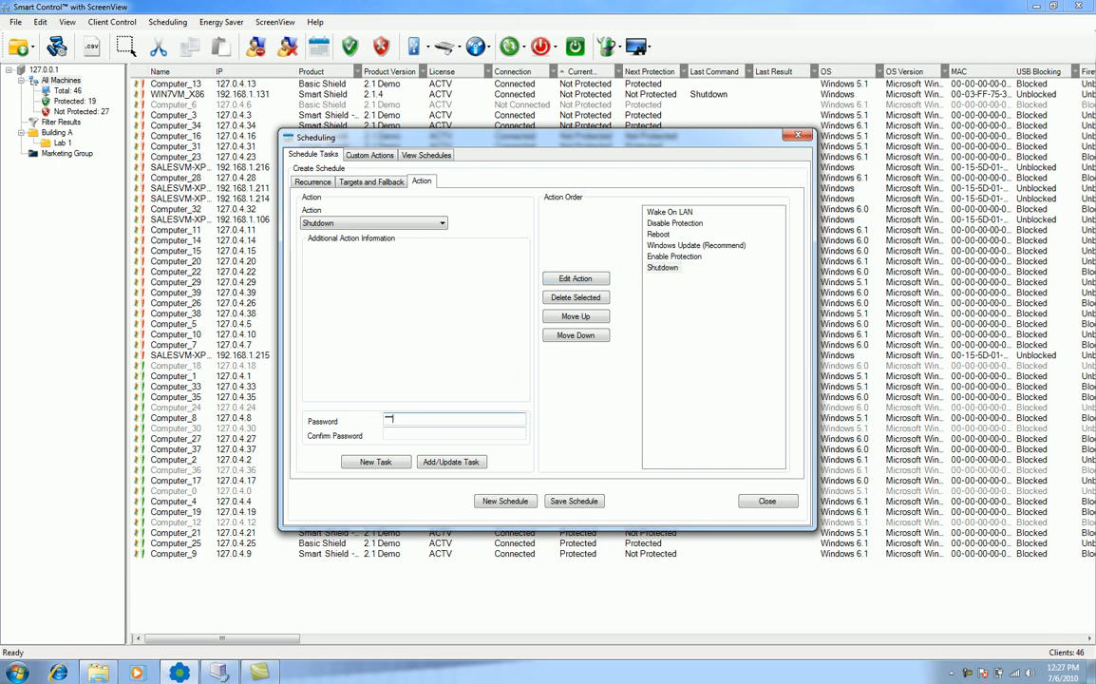
key("Tab")
type("*******")
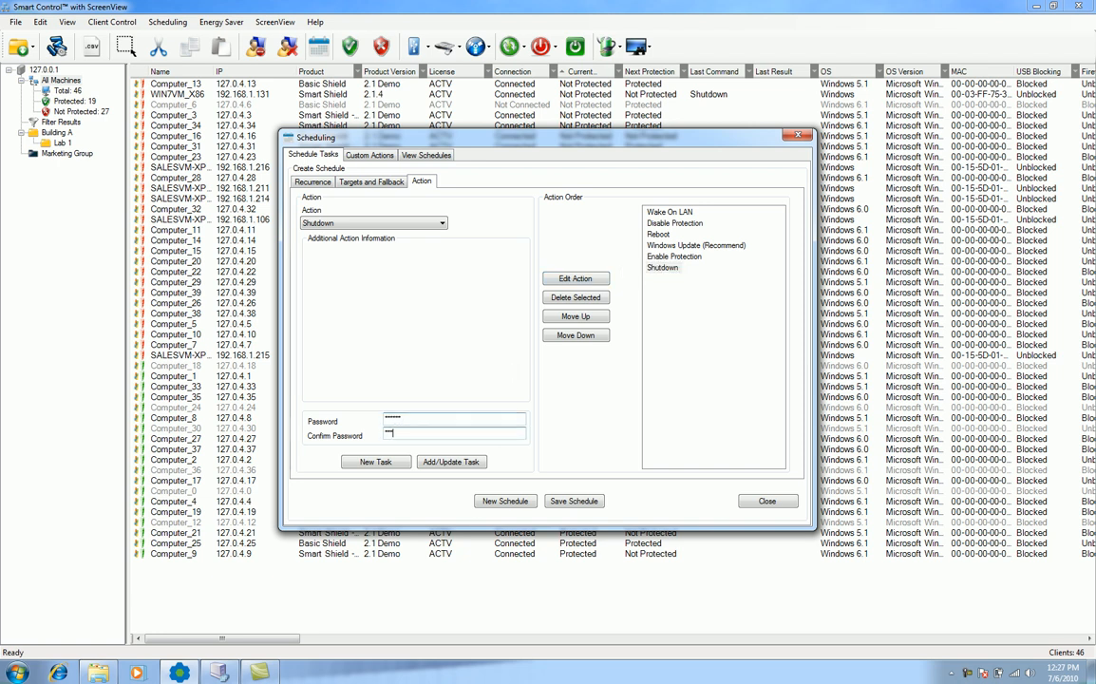
left_click(583, 499)
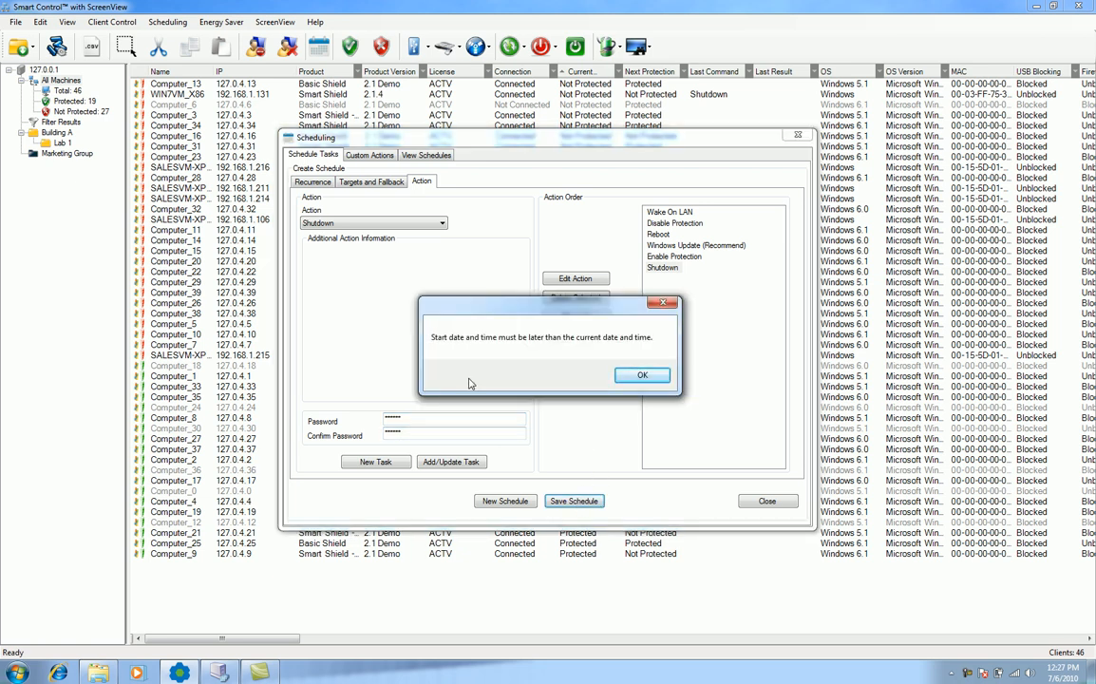
left_click(642, 377)
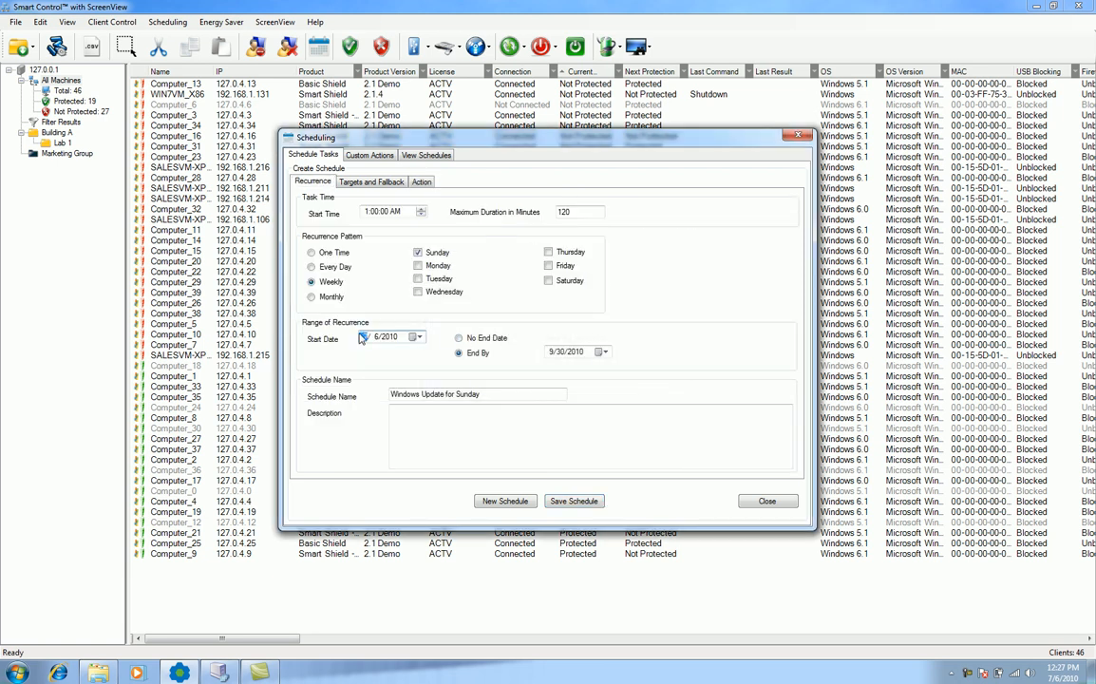
Set the recurrence start date to 7/7/2010 and save the schedule.
left_click(417, 339)
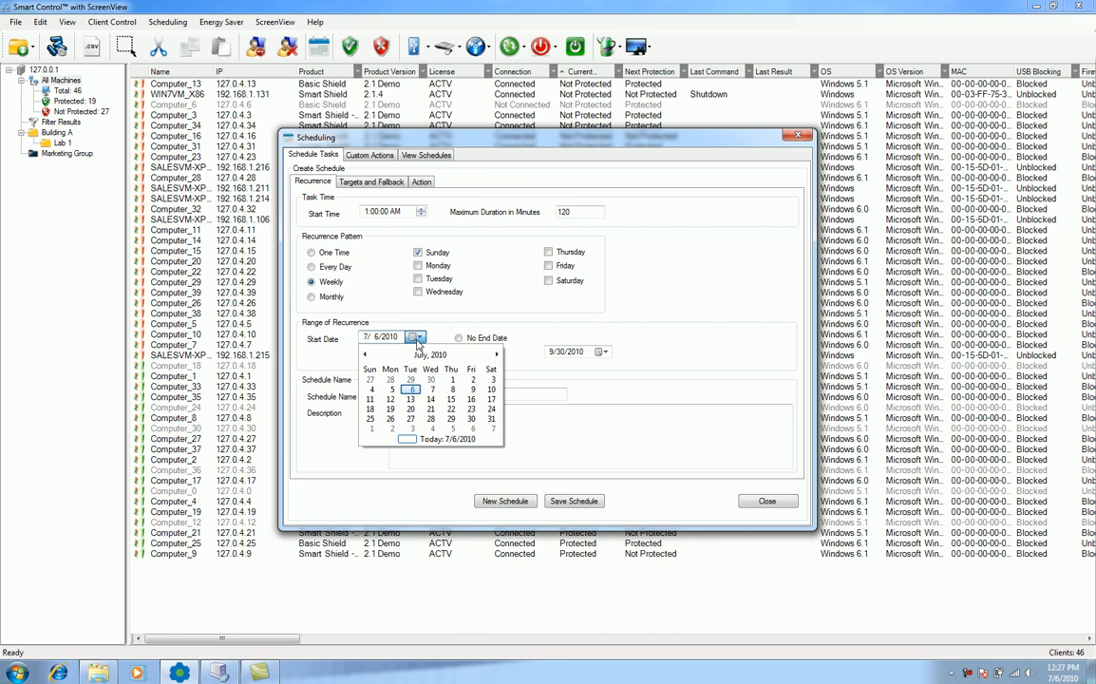
left_click(432, 389)
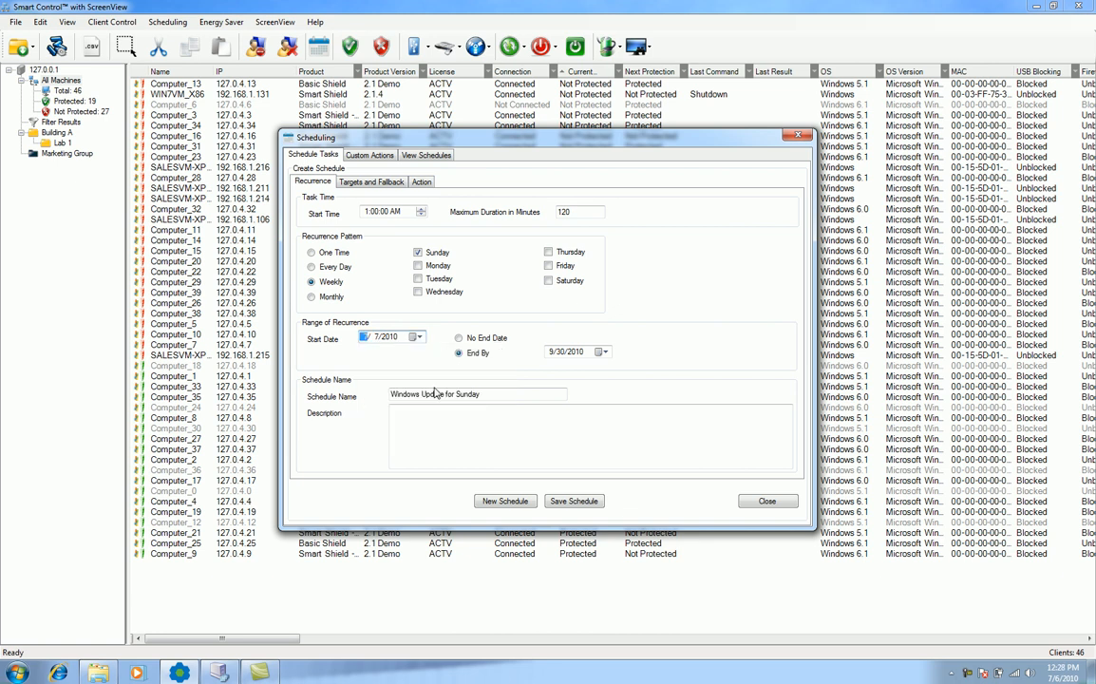
left_click(556, 502)
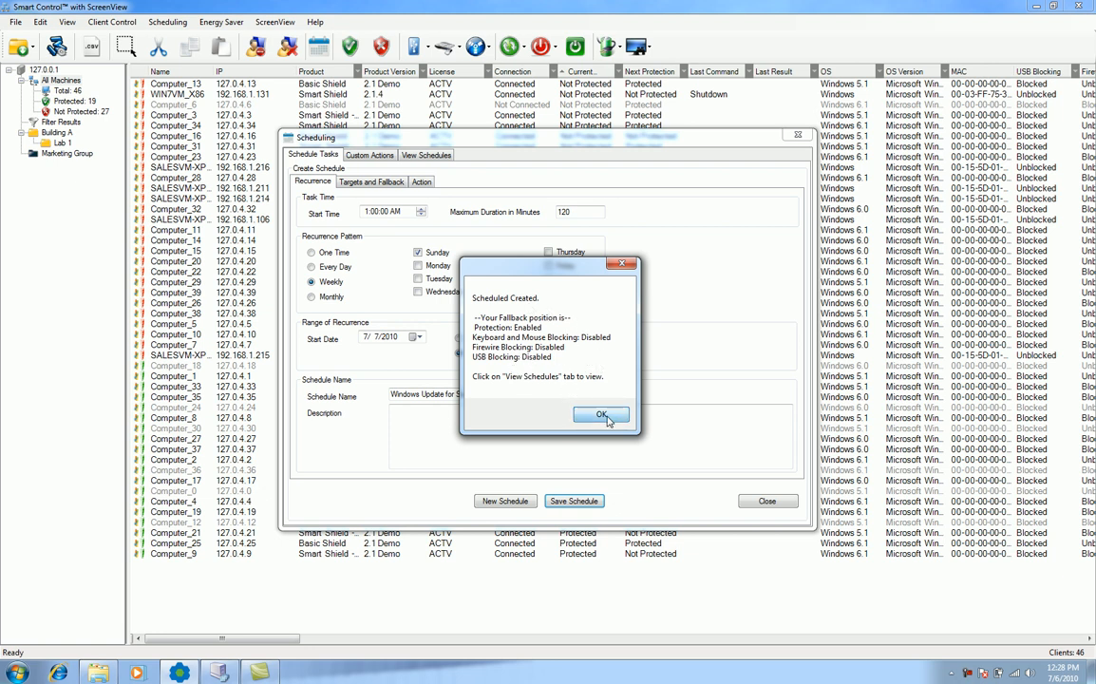
left_click(602, 415)
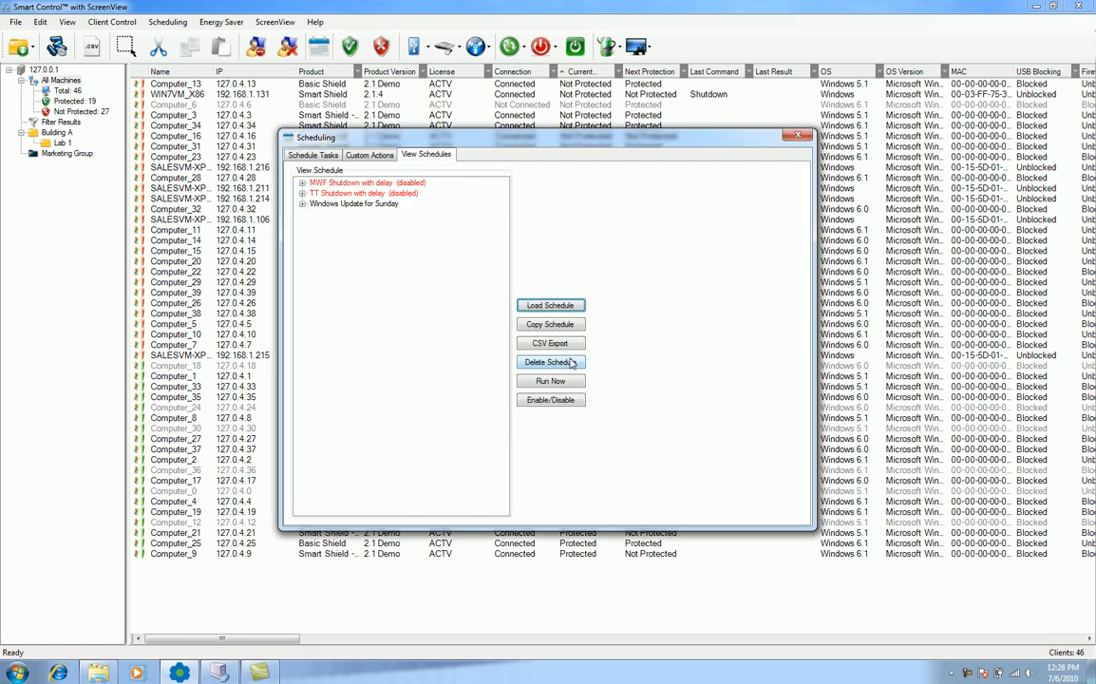
Examine the actions and the target groups and machines of the saved Windows Update for Sunday schedule.
left_click(321, 207)
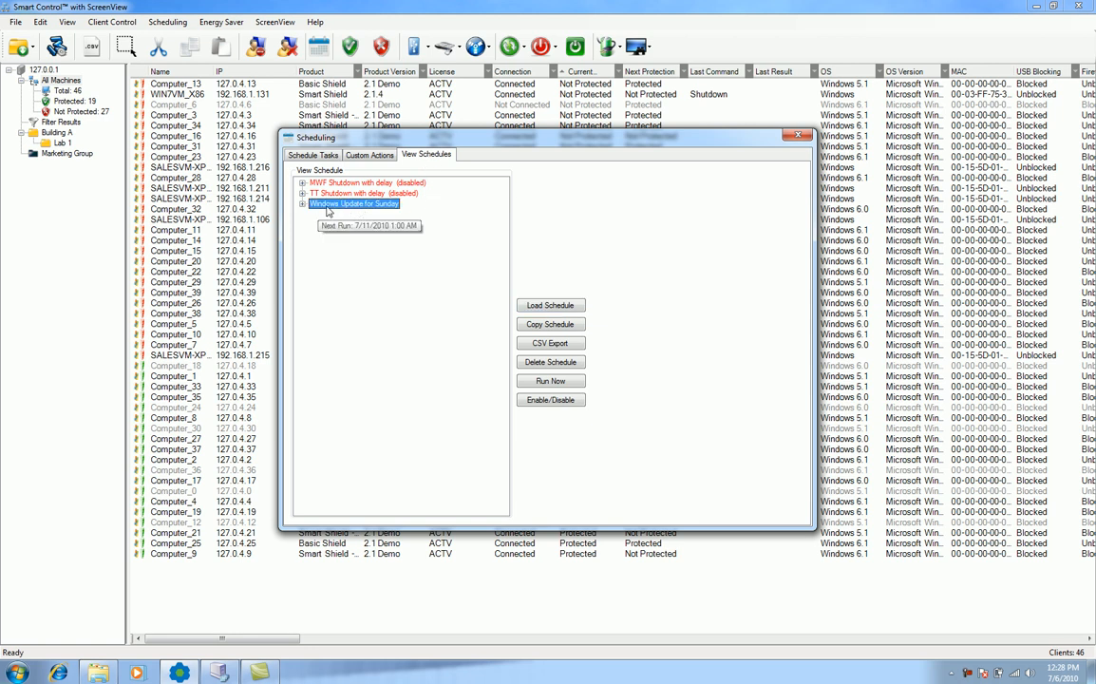
left_click(302, 205)
left_click(315, 214)
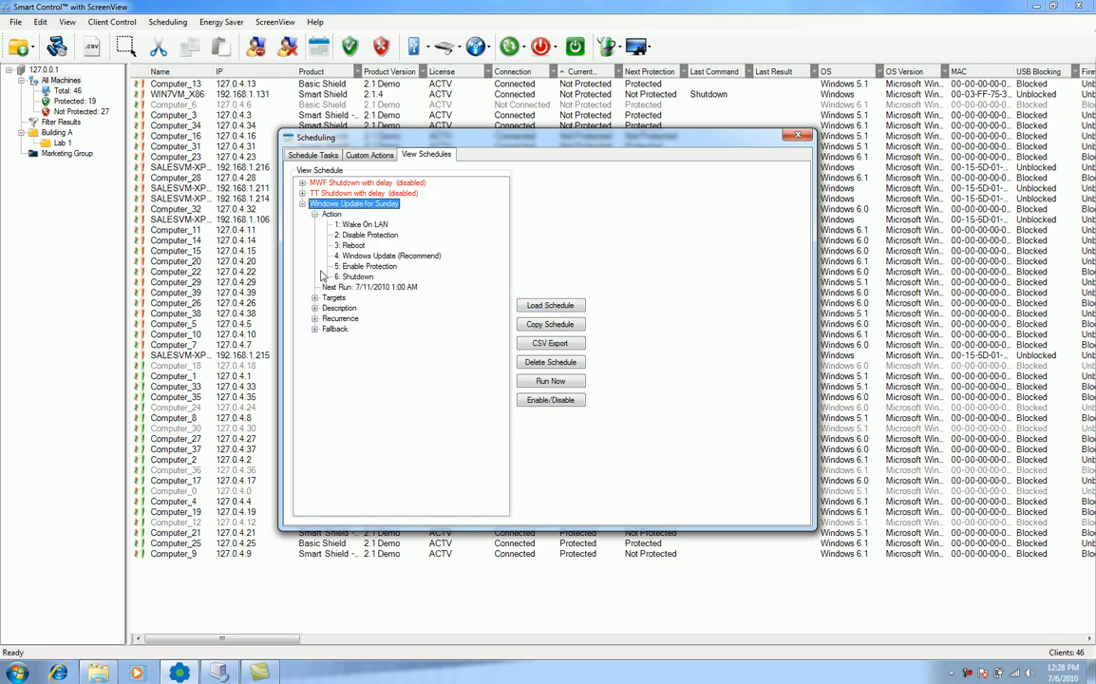
left_click(315, 297)
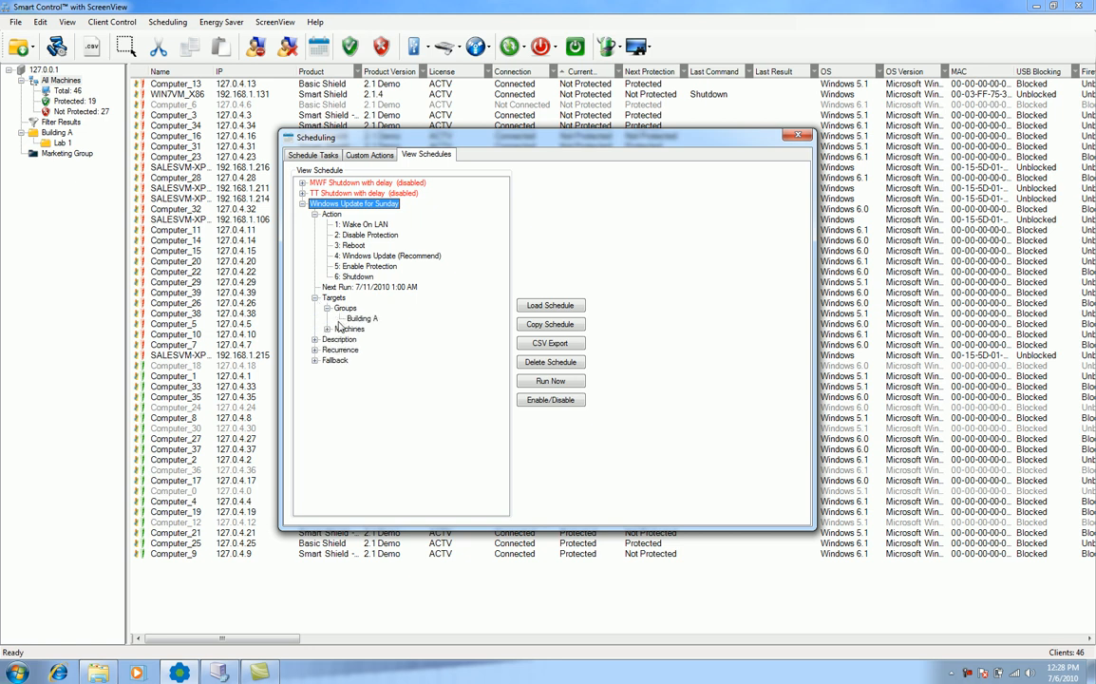
left_click(326, 329)
Examine the saved schedule's description, recurrence and fallback details, including USB blocking.
left_click(315, 360)
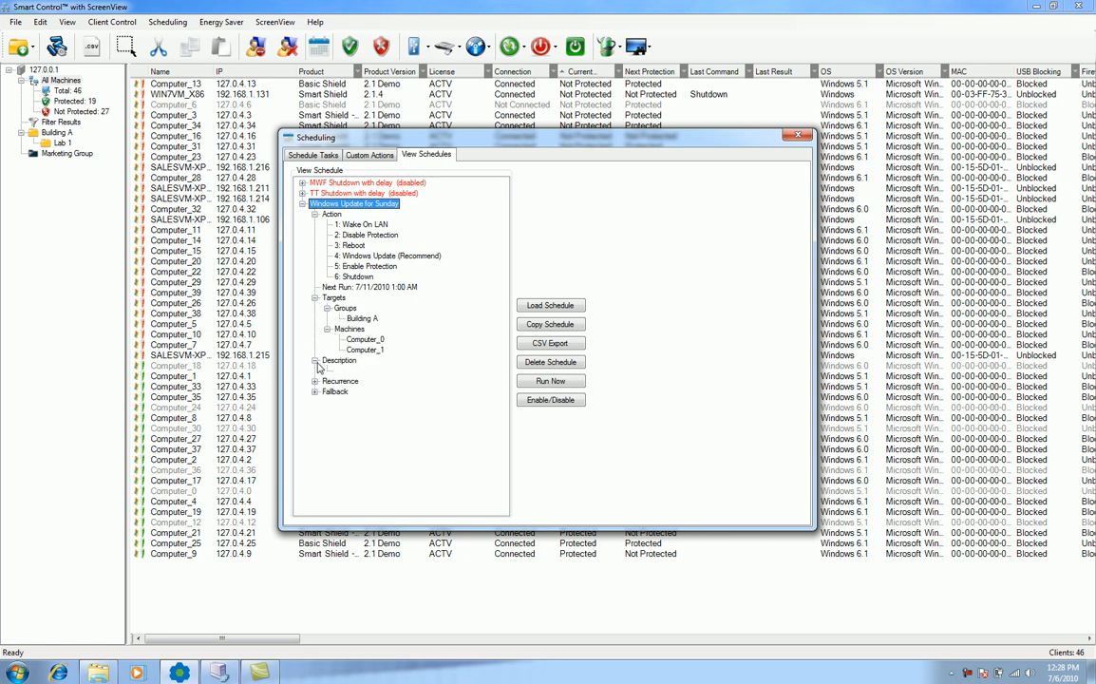
left_click(314, 380)
left_click(327, 402)
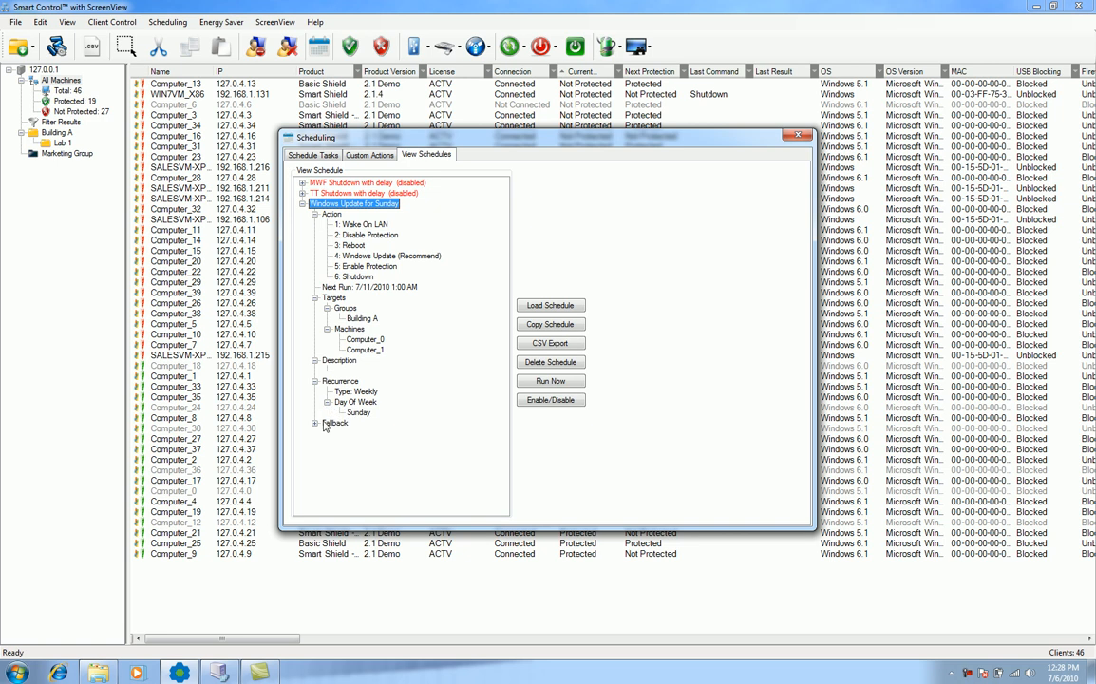
left_click(324, 424)
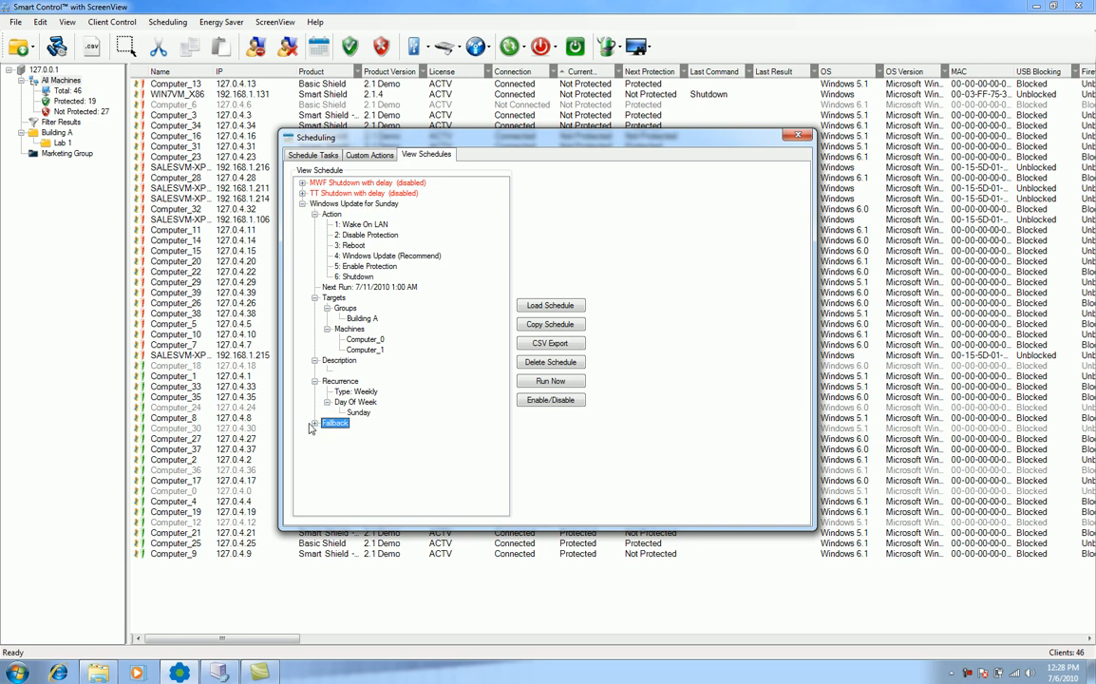
left_click(314, 424)
left_click(327, 464)
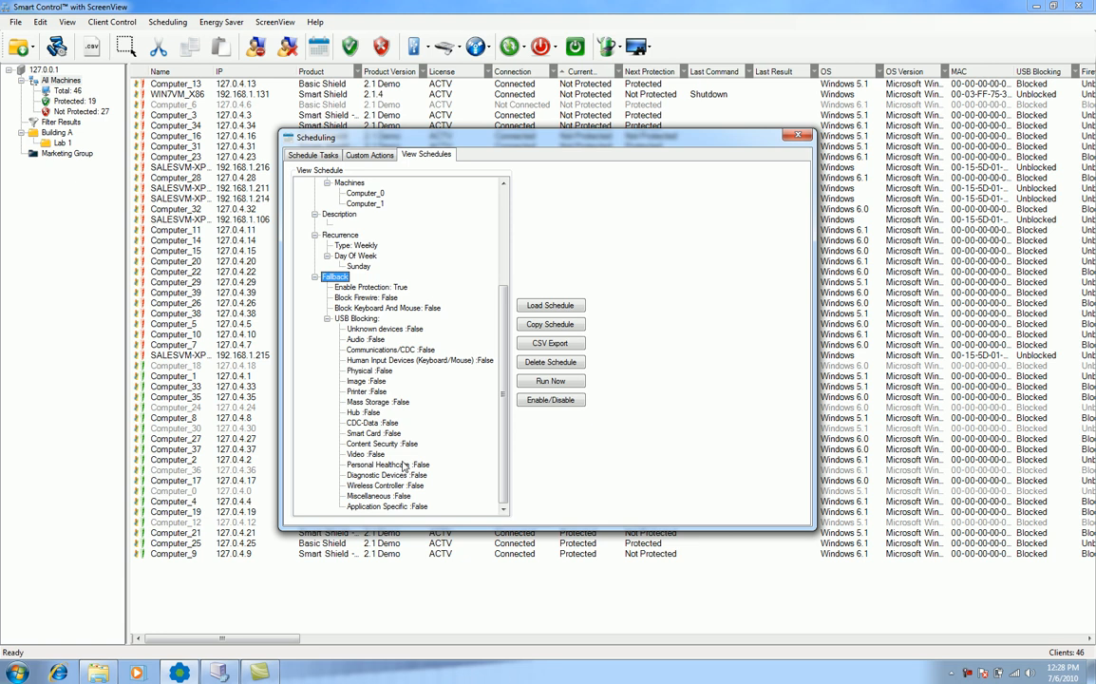
scroll(366, 420, "up", 5)
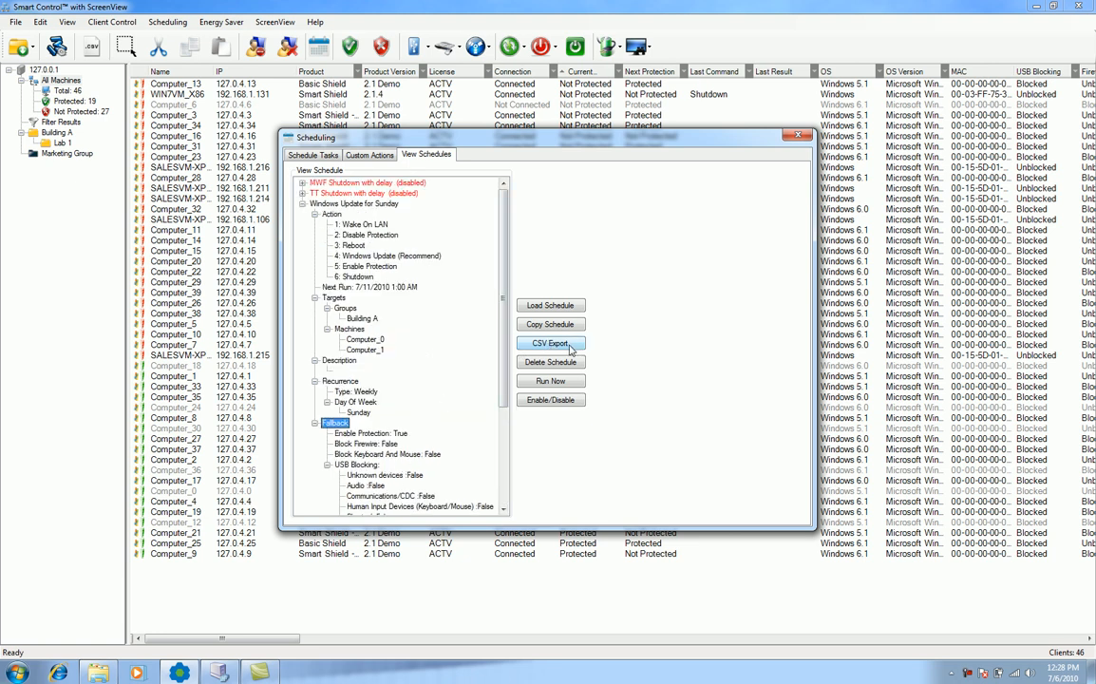
Collapse the details of the Windows Update for Sunday schedule and disable it.
left_click(302, 203)
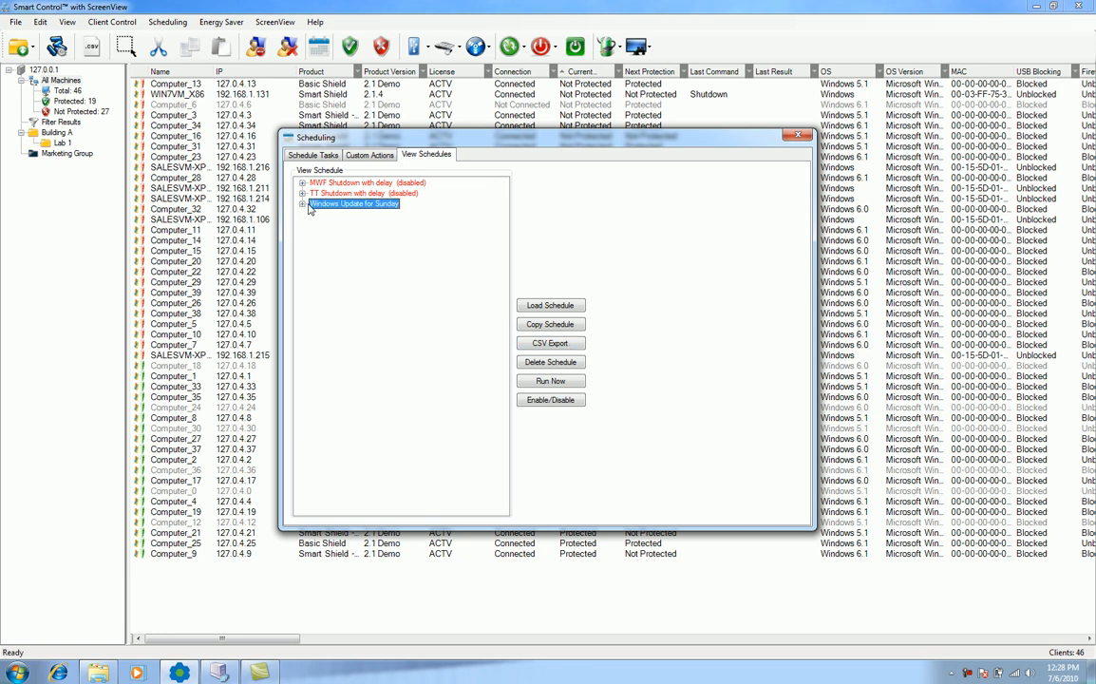
left_click(548, 400)
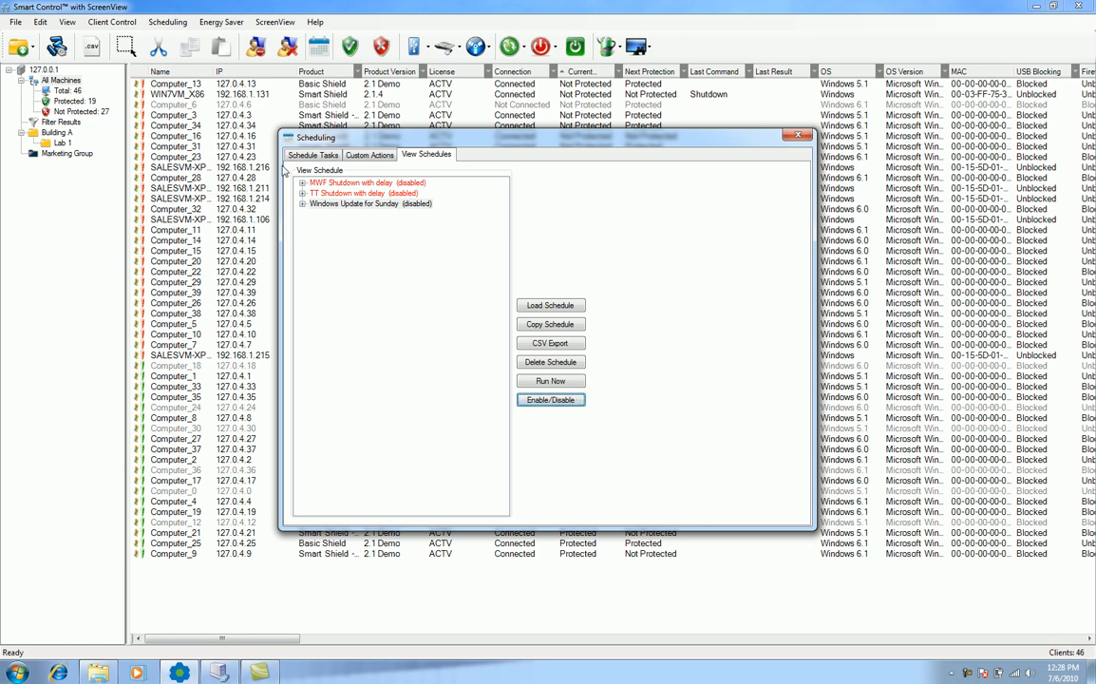
Load the Windows Update for Sunday schedule back into the schedule form for editing.
left_click(365, 204)
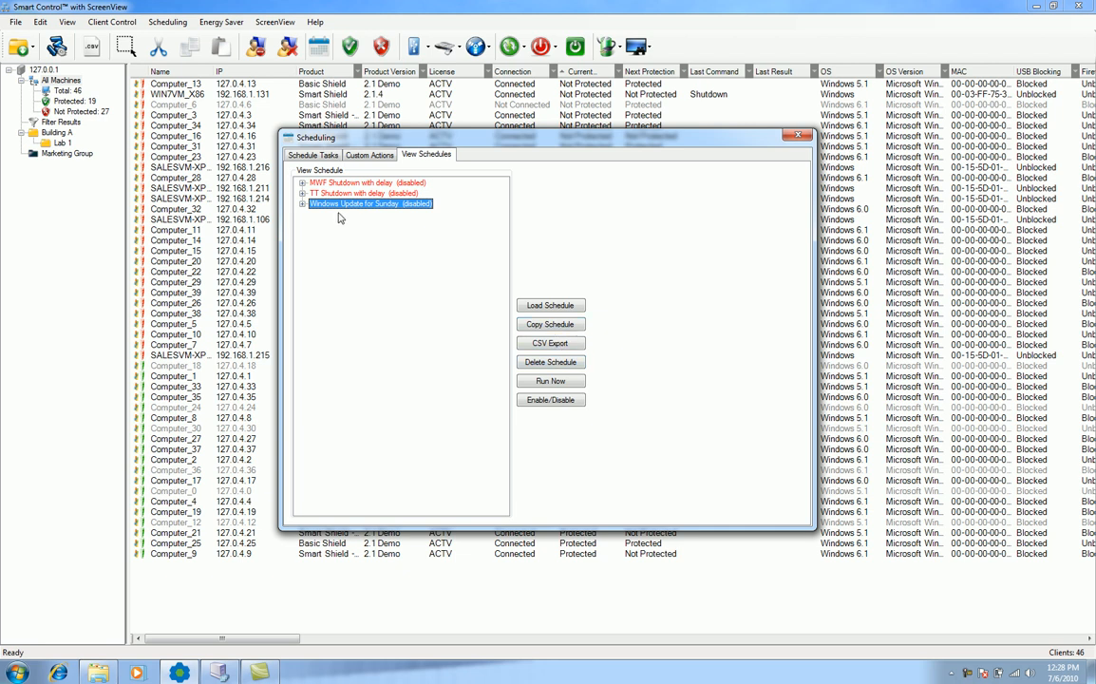
mouse_move(339, 212)
left_click(559, 305)
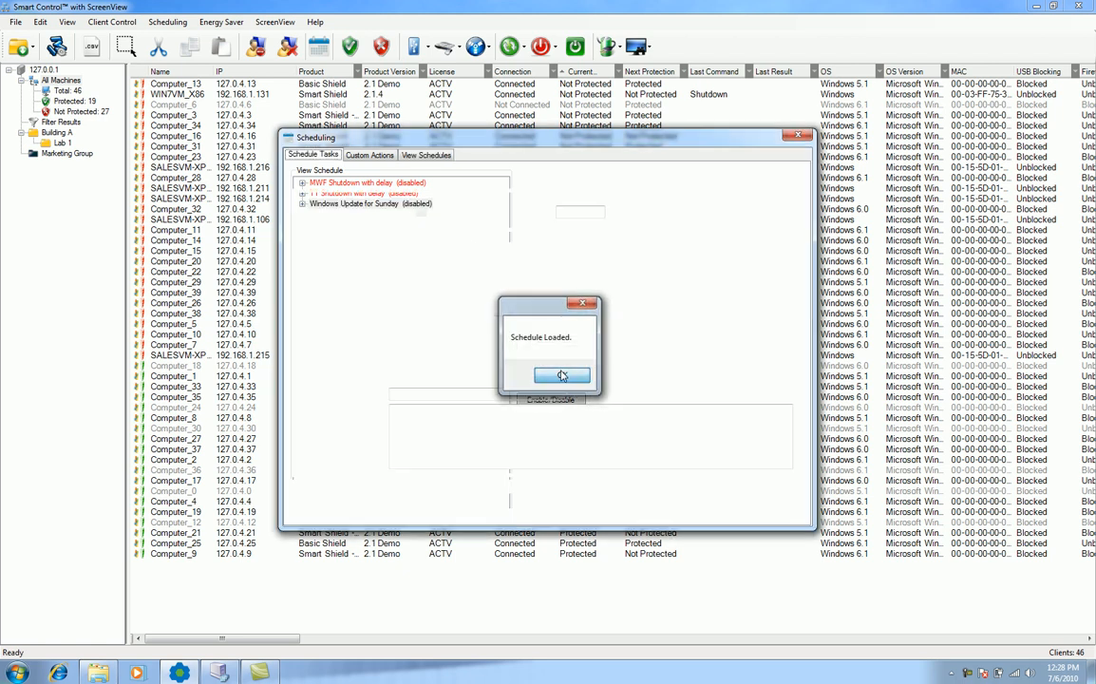
key("Return")
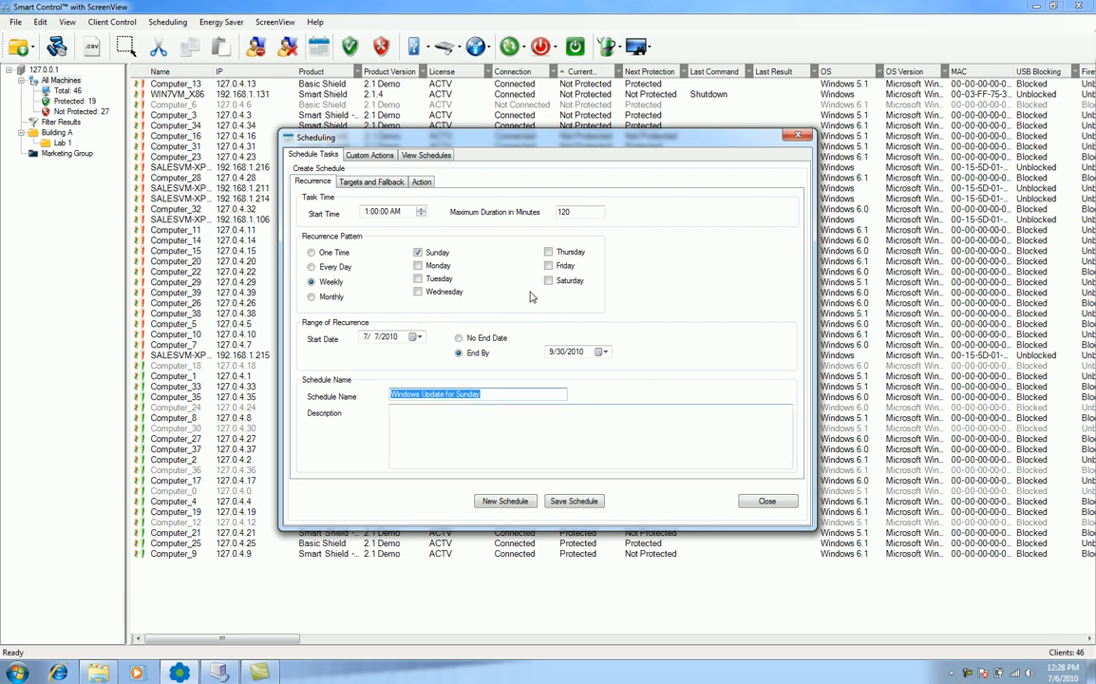